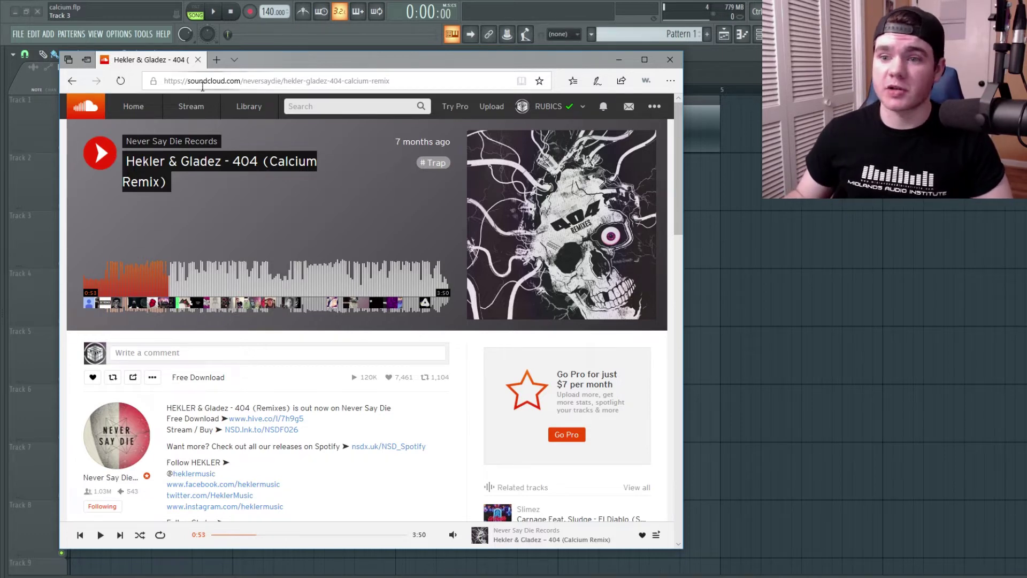
Play the drop of the SoundCloud track "Hekler & Gladez - 404 (Calcium Remix)" as a reference and pause it
click(109, 151)
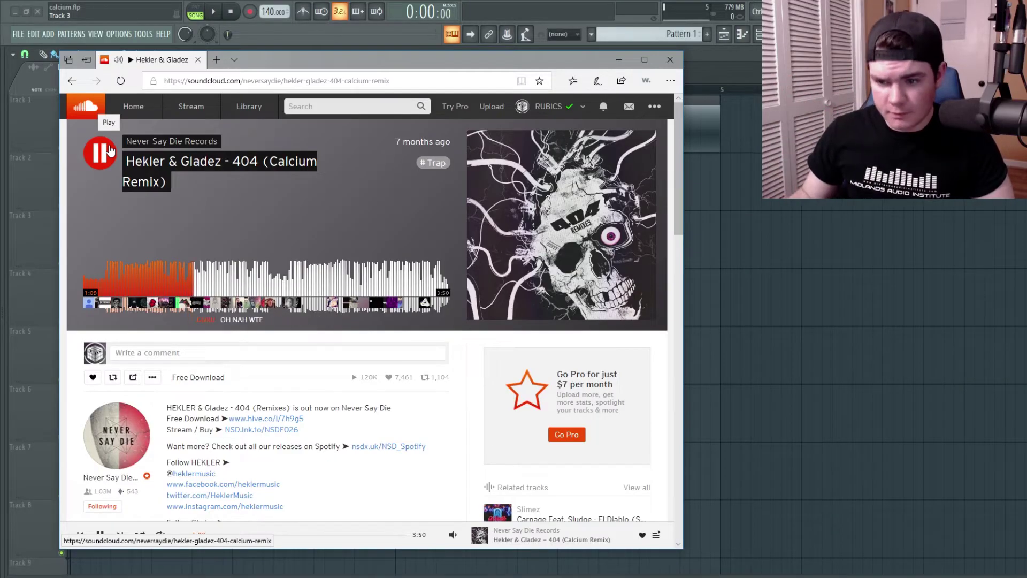
click(100, 152)
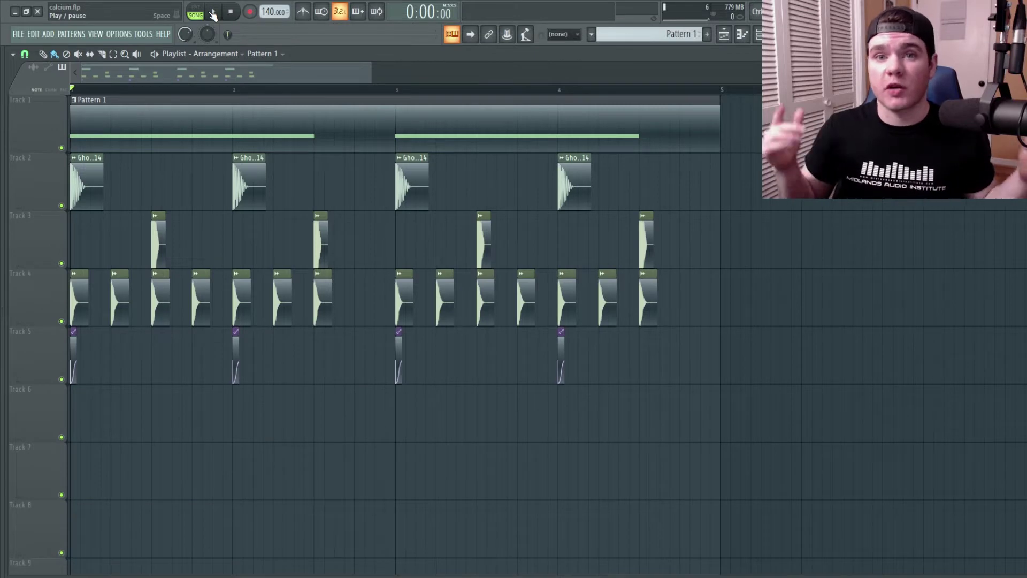
Switch to FL Studio, play the full arrangement, and play it again with only the drum tracks 2 to 5 active
click(213, 13)
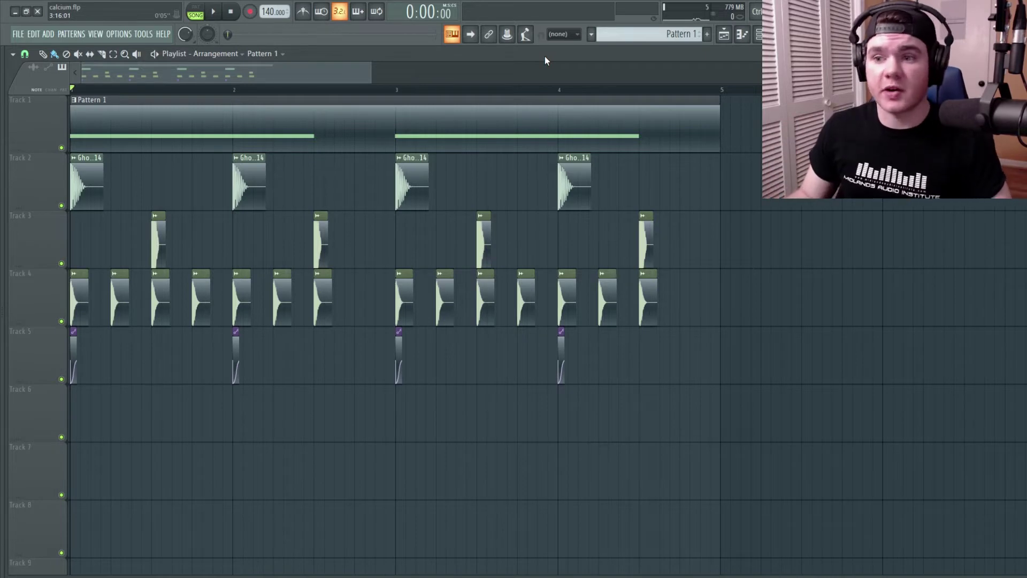
right_click(61, 205)
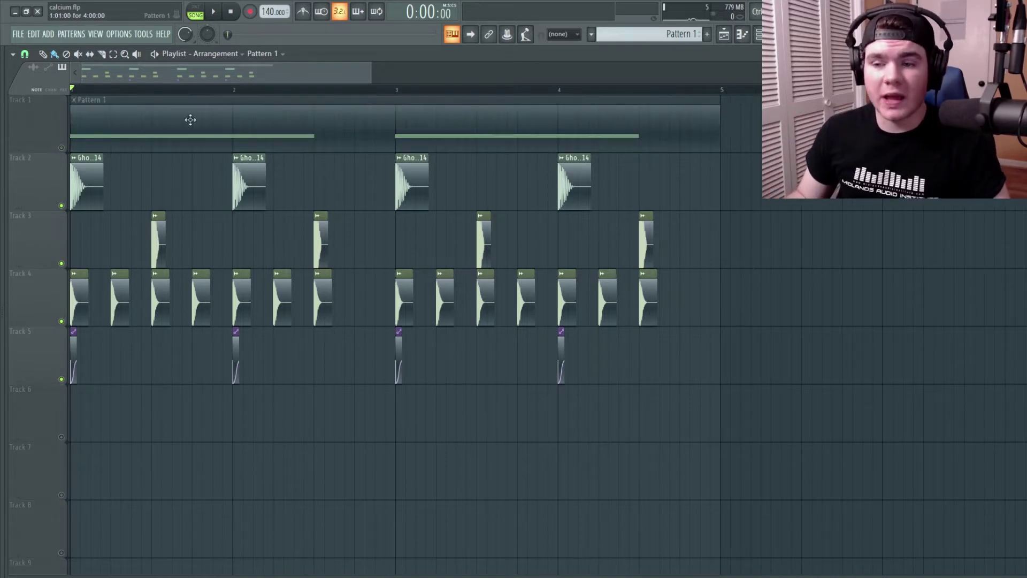
key(space)
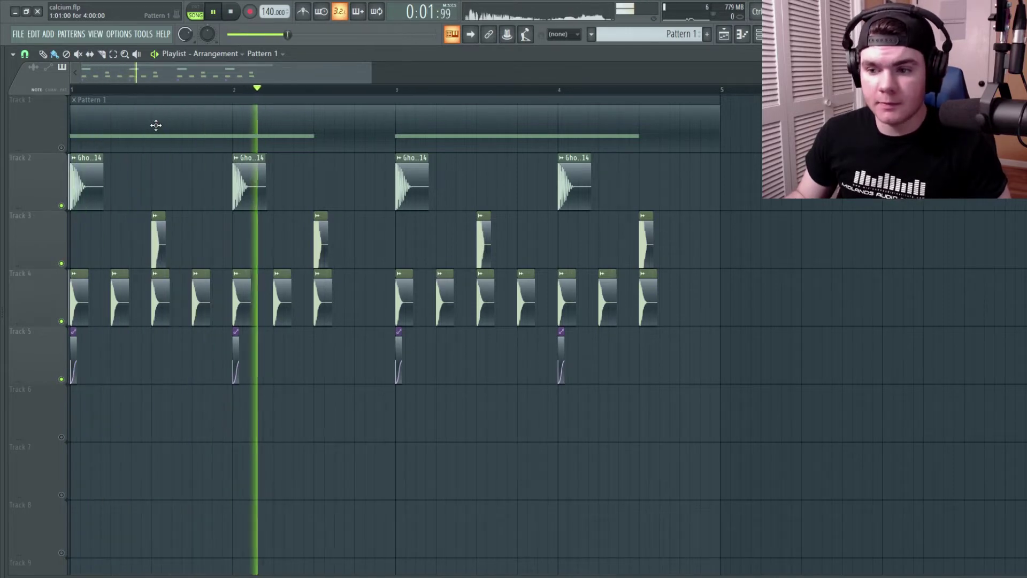
key(space)
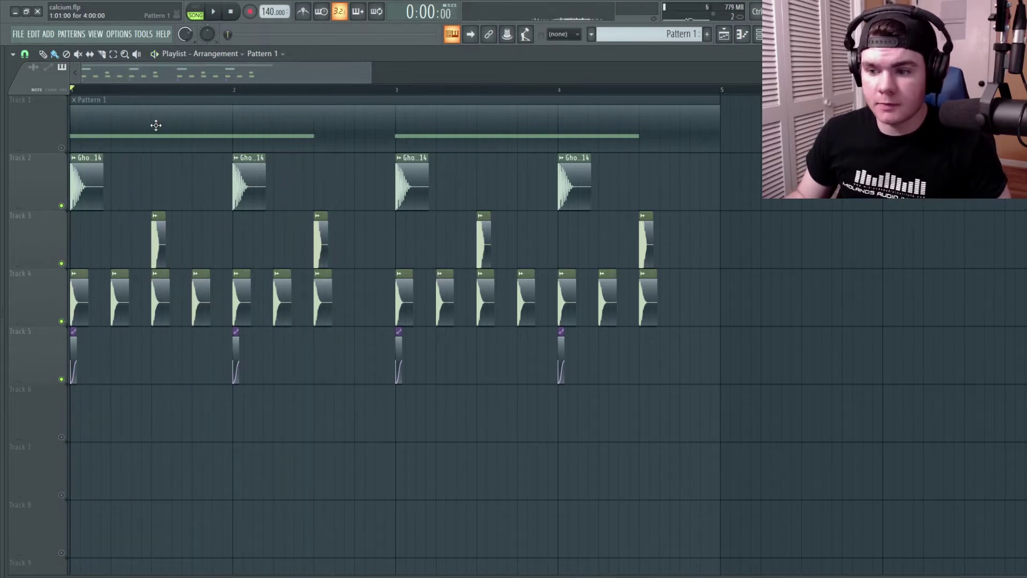
Solo the bass pattern on Track 1 and audition its separate Serum layers from the Channel rack
right_click(61, 148)
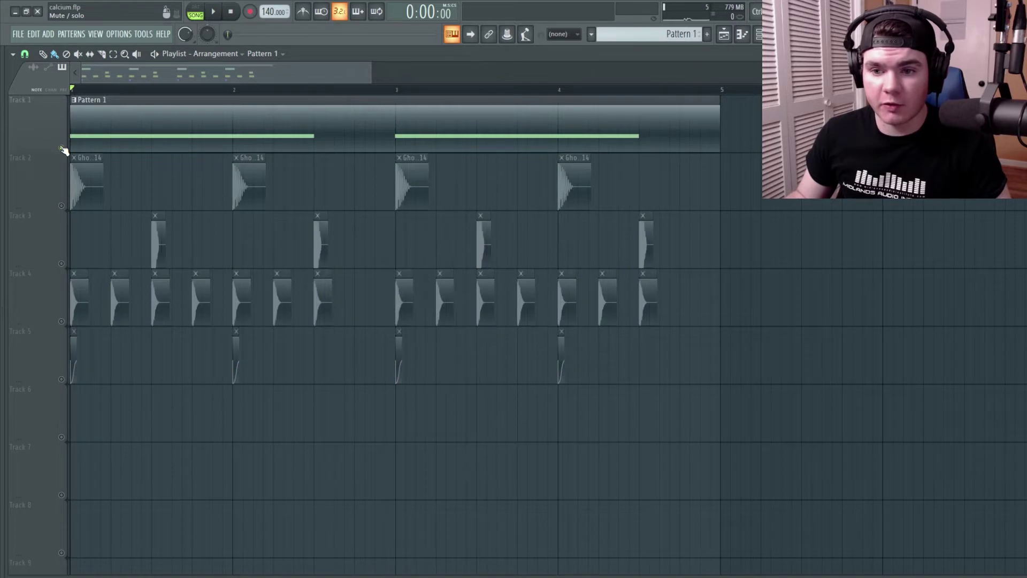
key(F6)
key(space)
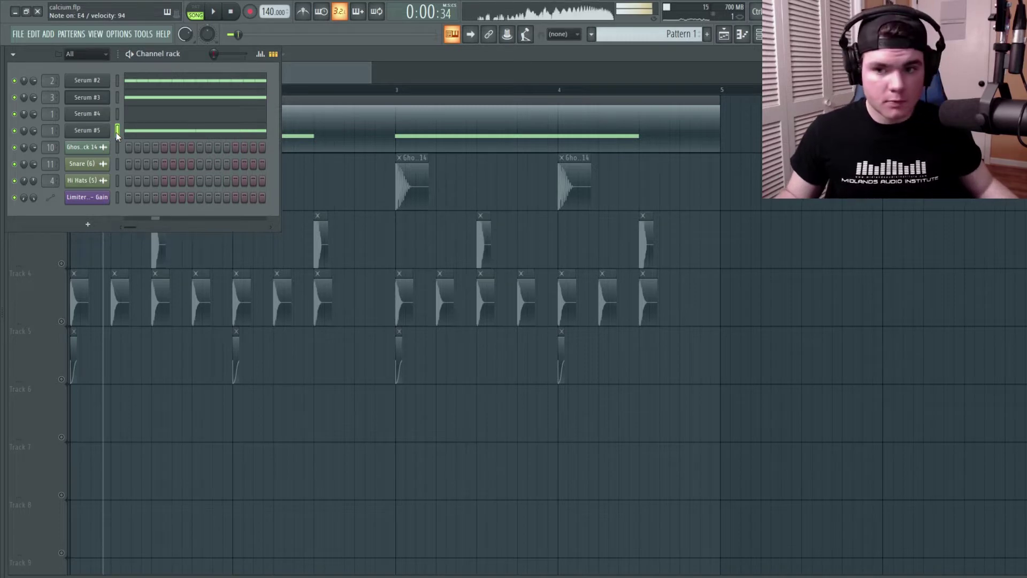
click(118, 114)
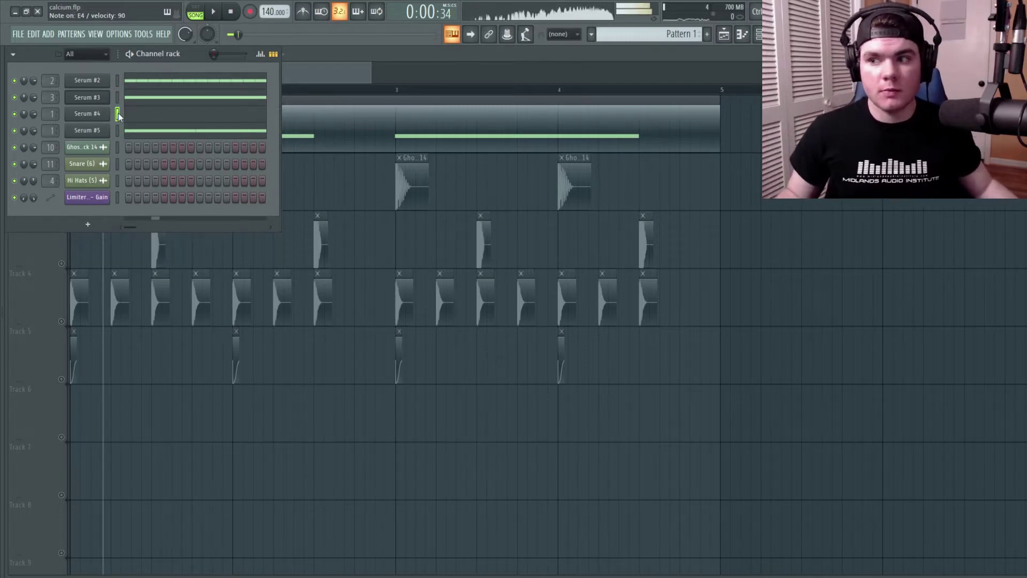
click(118, 97)
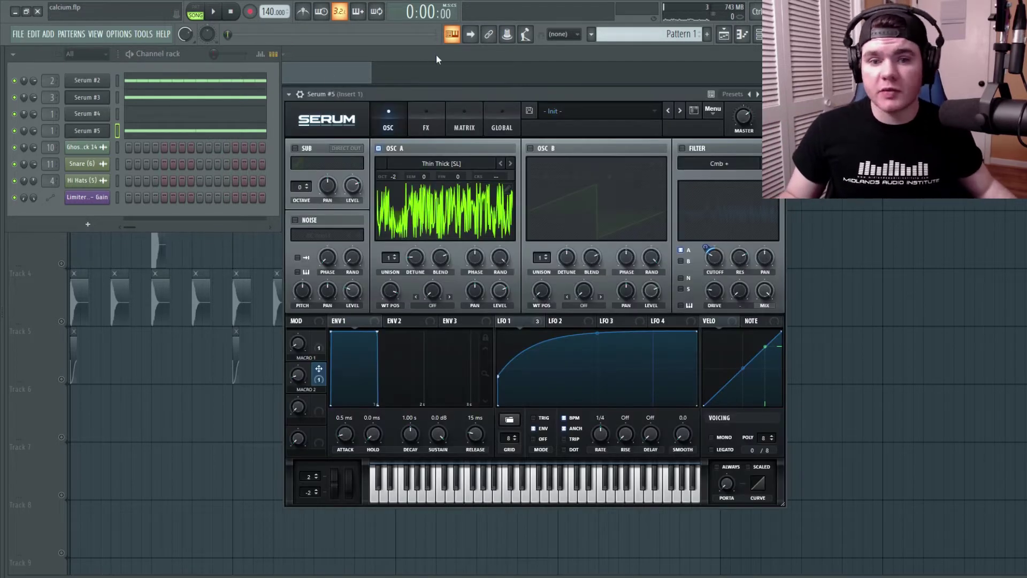
Inspect Serum #5's effects page and the 3D view of oscillator A's Thin Thick [SL] wavetable, and play the unfiltered sound
drag(468, 94, 383, 111)
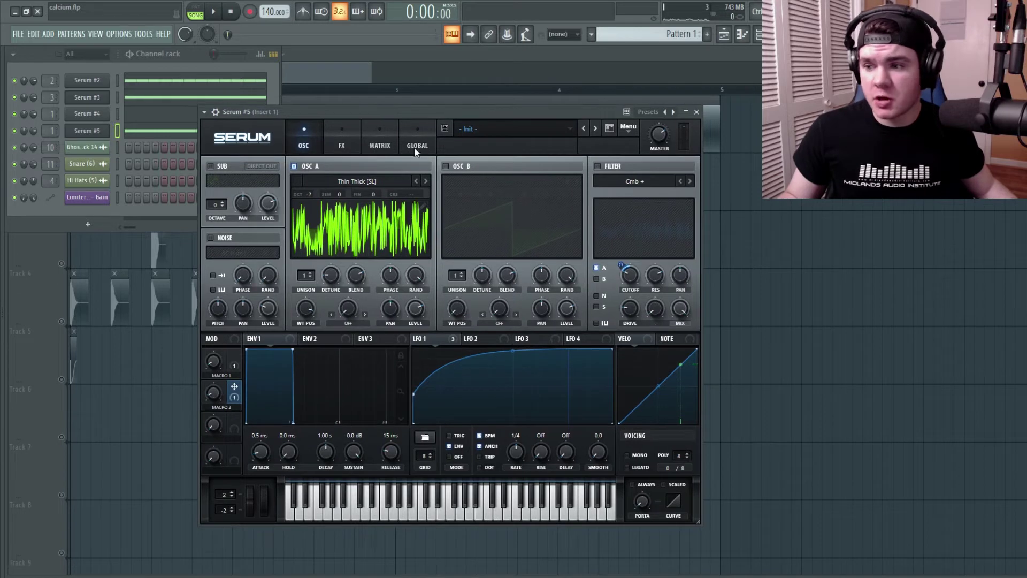
click(341, 138)
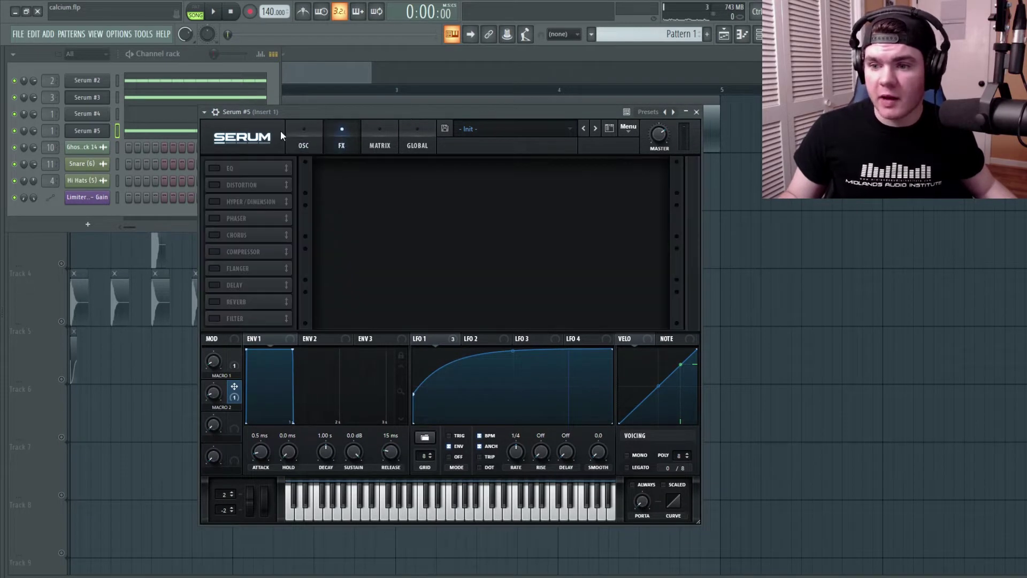
click(298, 131)
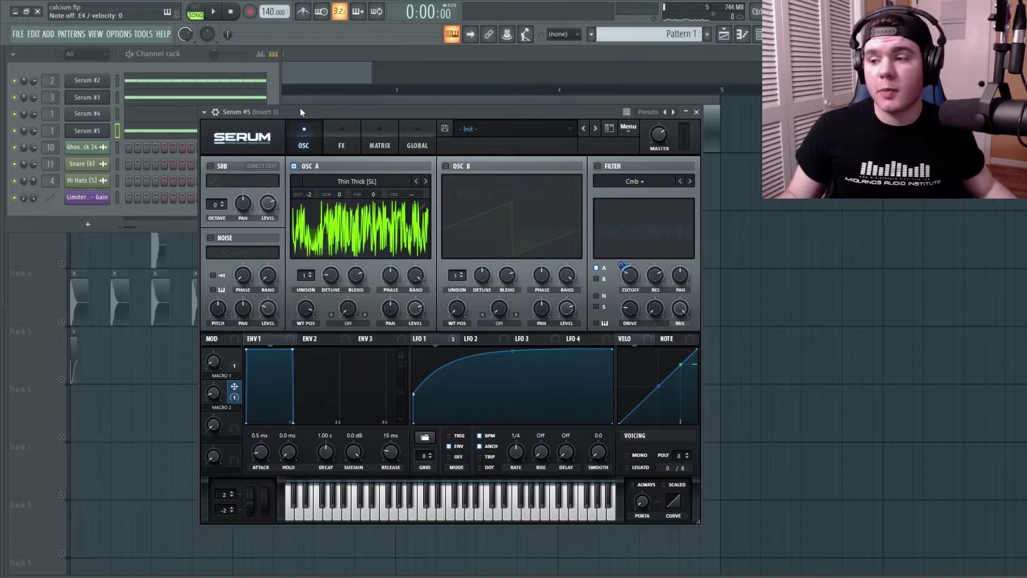
click(369, 225)
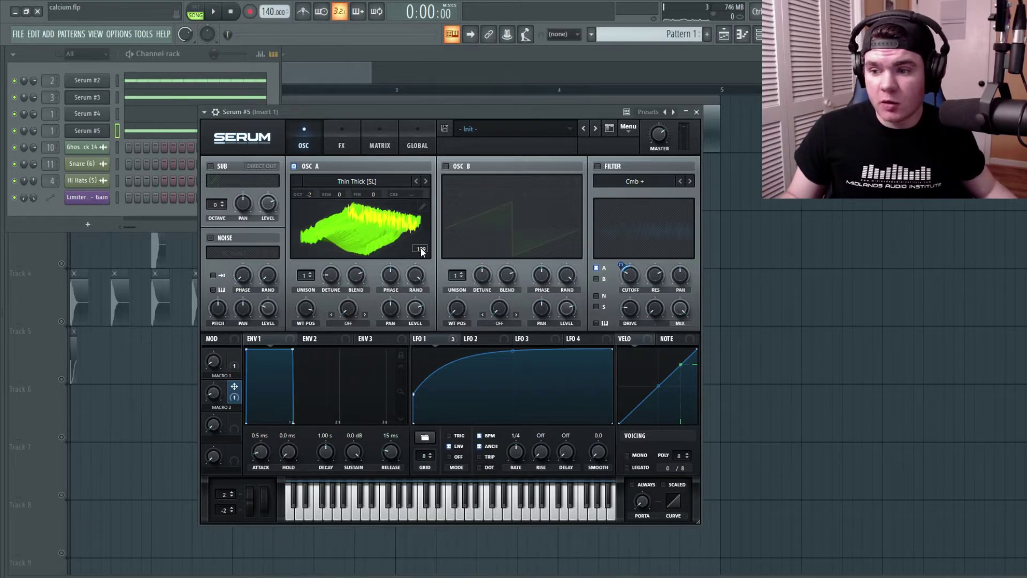
click(373, 243)
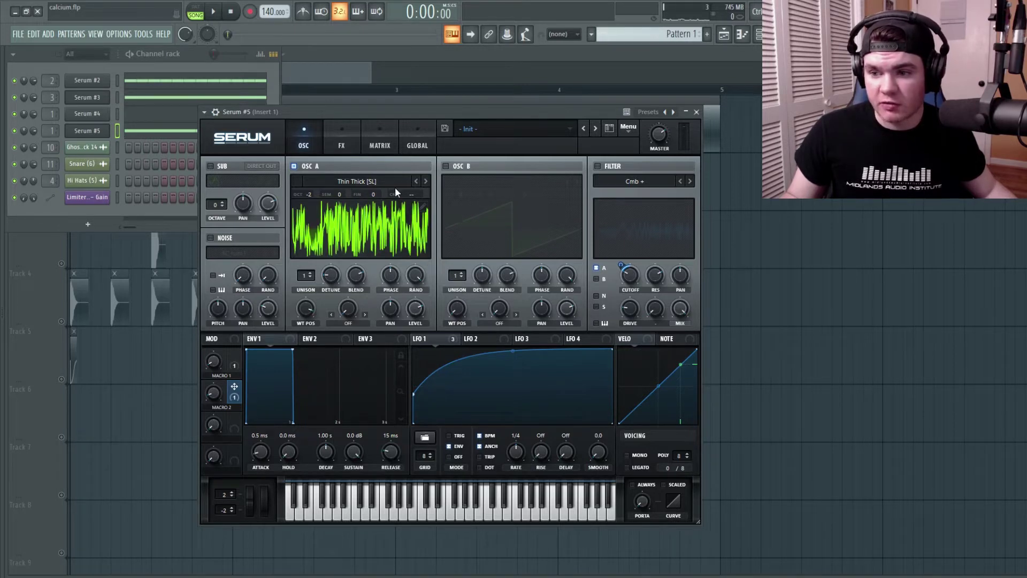
key(c)
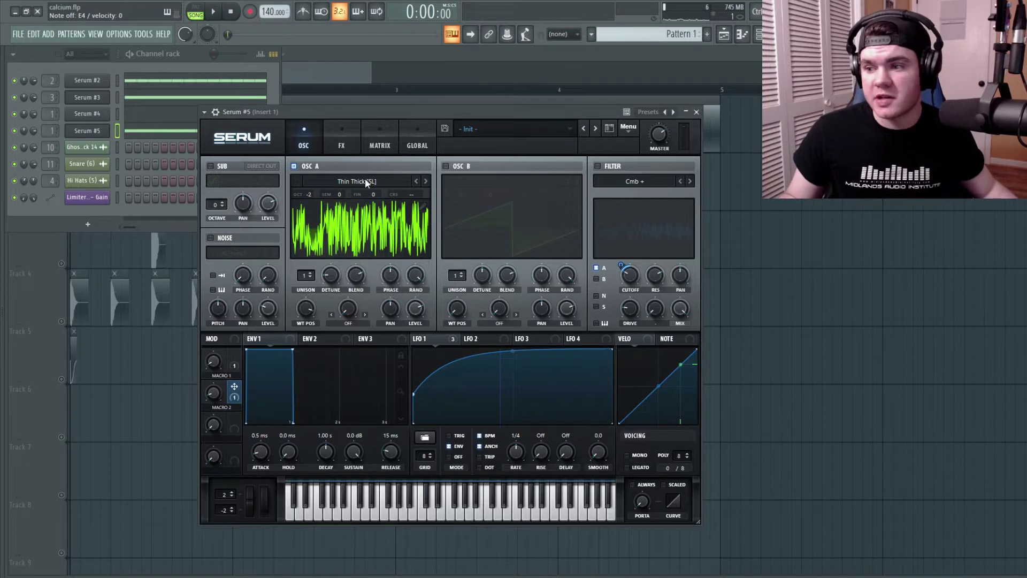
Enable Serum #5's Cmb + filter, check the LFO 1 and macro modulation on its cutoff, and audition the sound
click(598, 166)
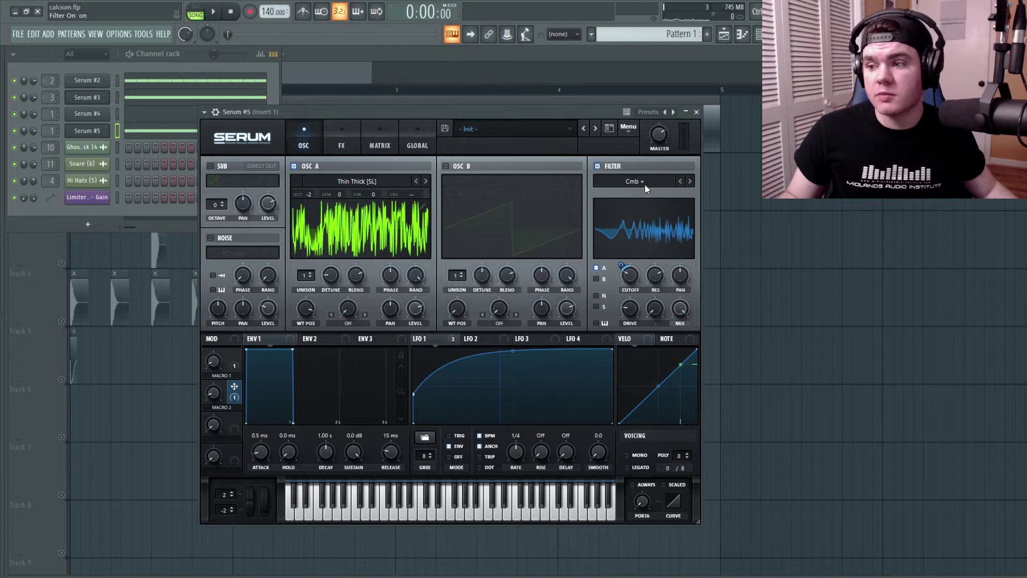
mouse_move(428, 342)
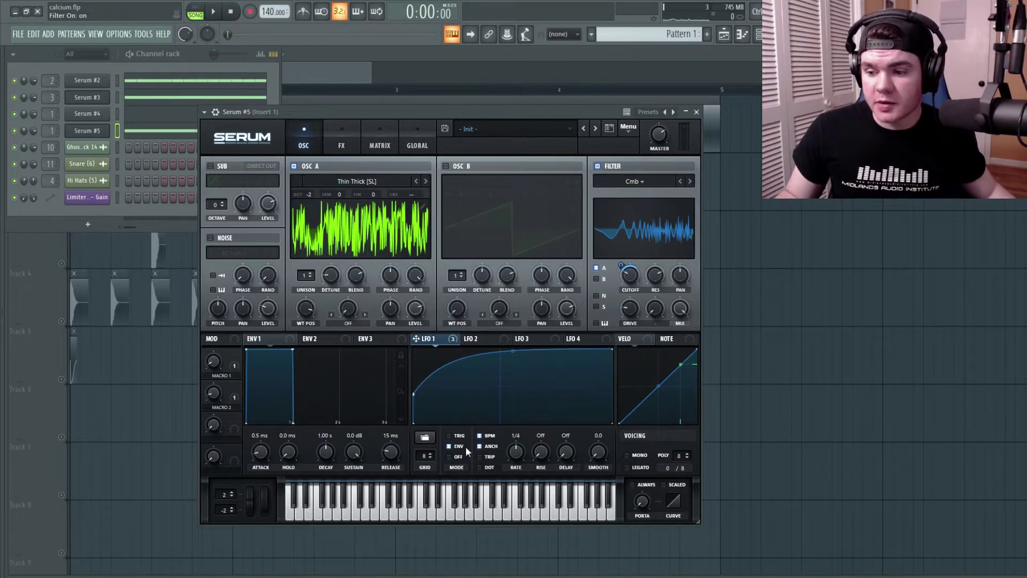
mouse_move(451, 447)
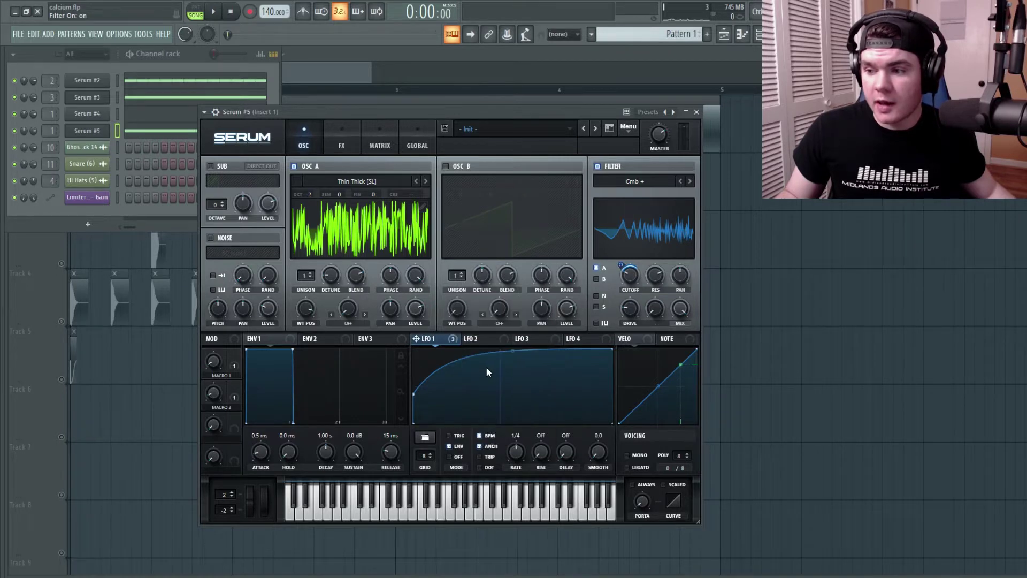
mouse_move(630, 273)
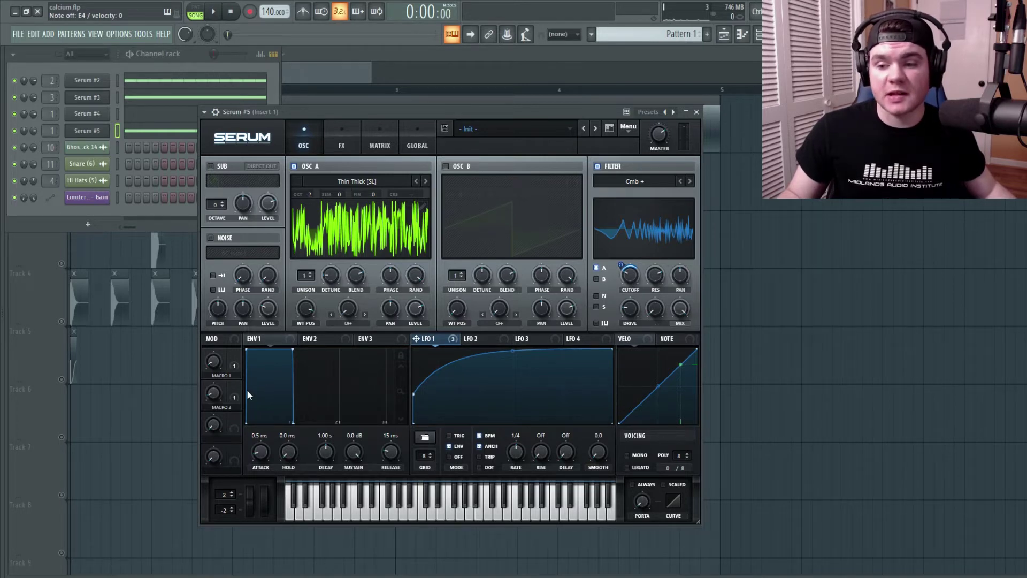
click(232, 358)
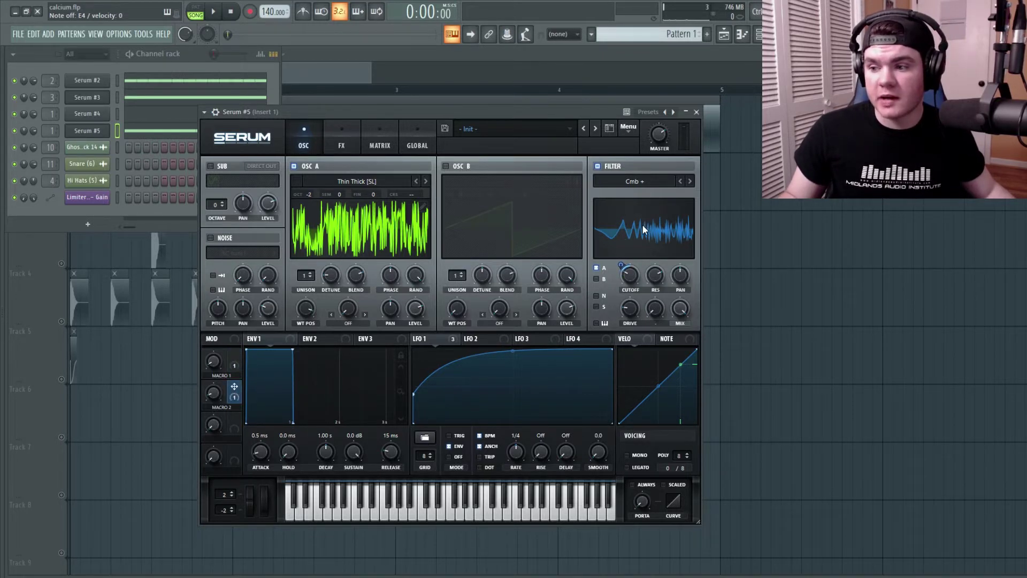
key(c)
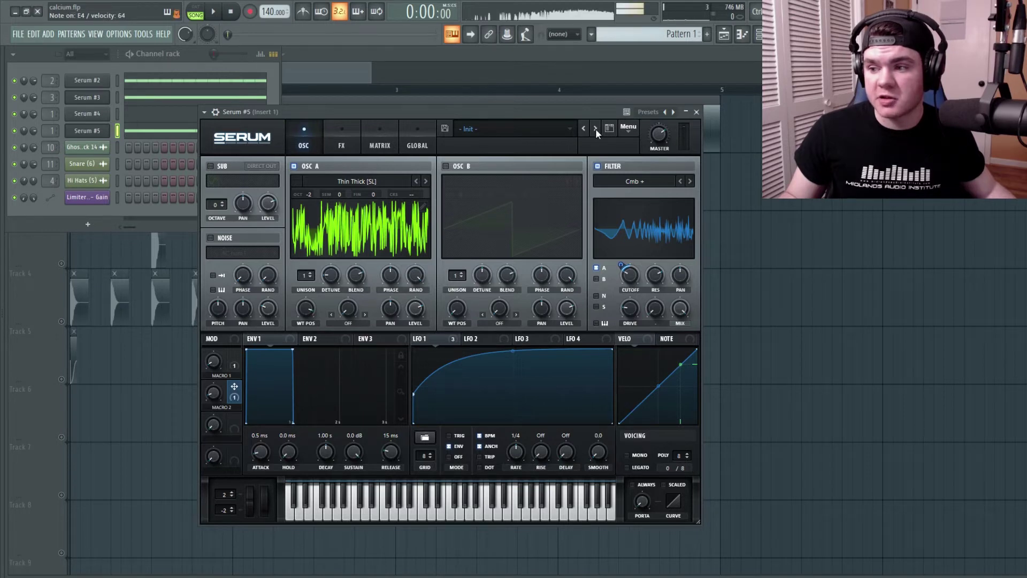
Enable the EQ effect, check the LFO 1 modulation on its frequency and Q, and compare the sound with EQ off and on
click(327, 128)
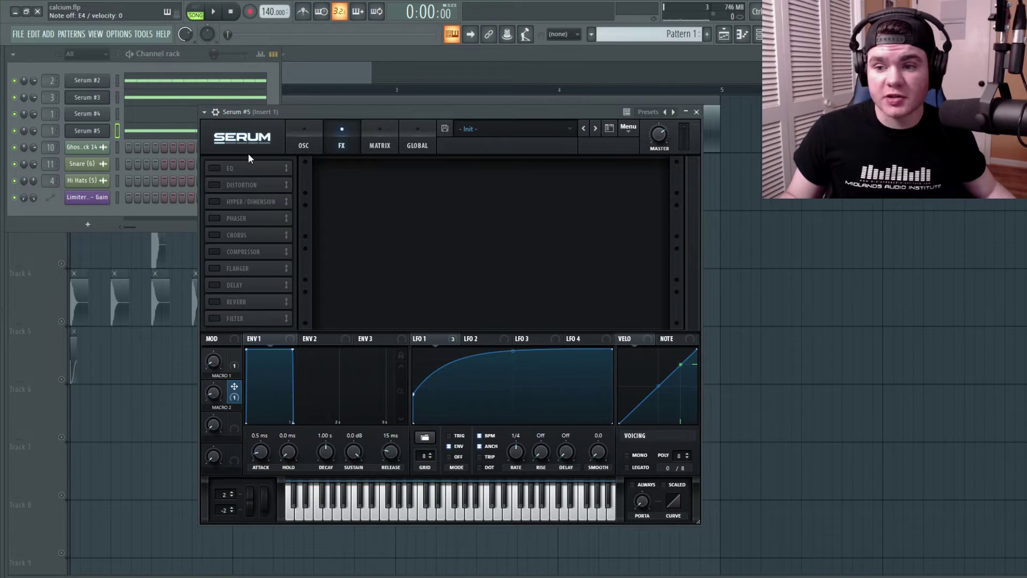
click(214, 167)
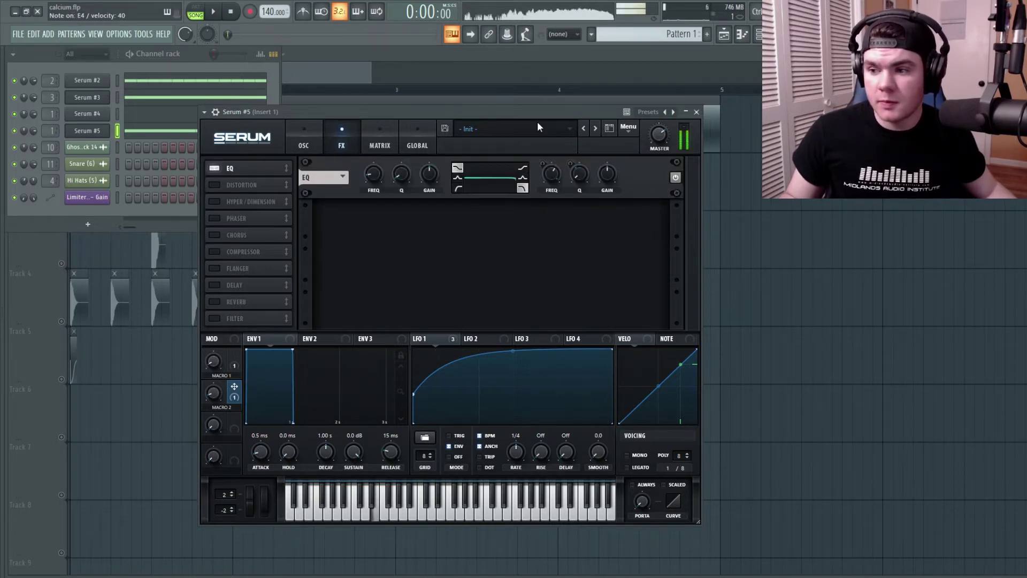
mouse_move(431, 341)
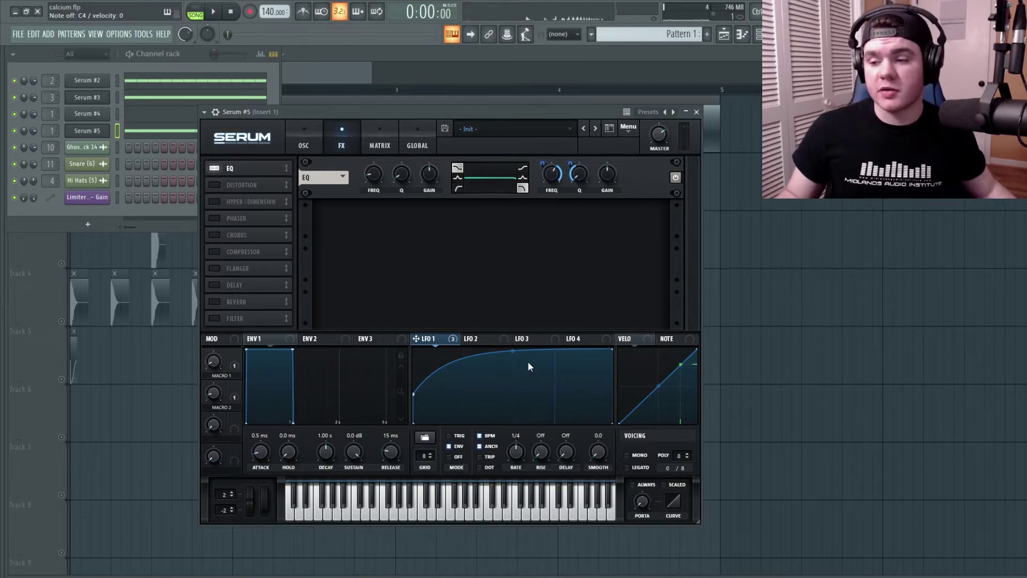
click(214, 168)
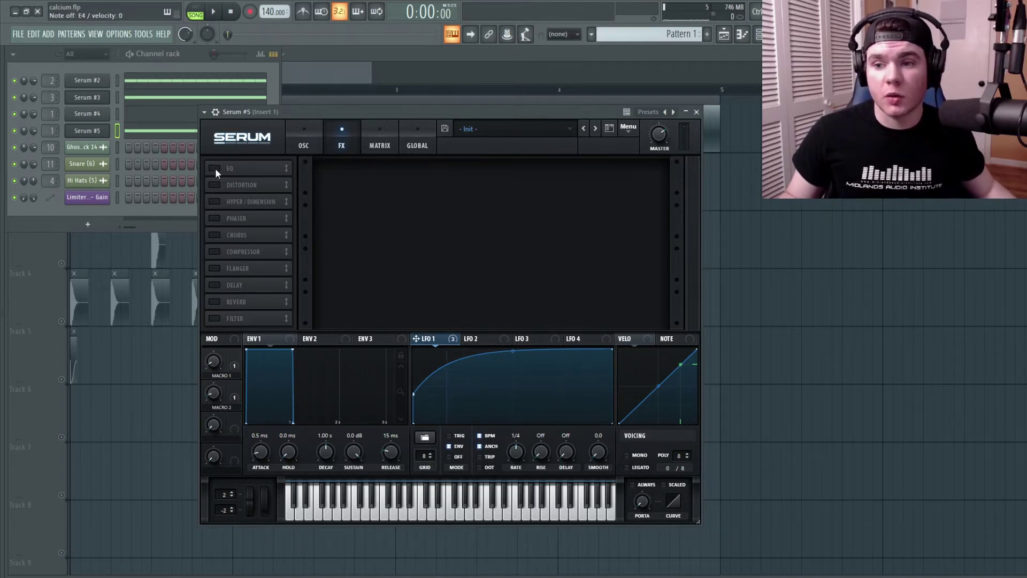
click(214, 169)
key(c)
key(c)
key(c)
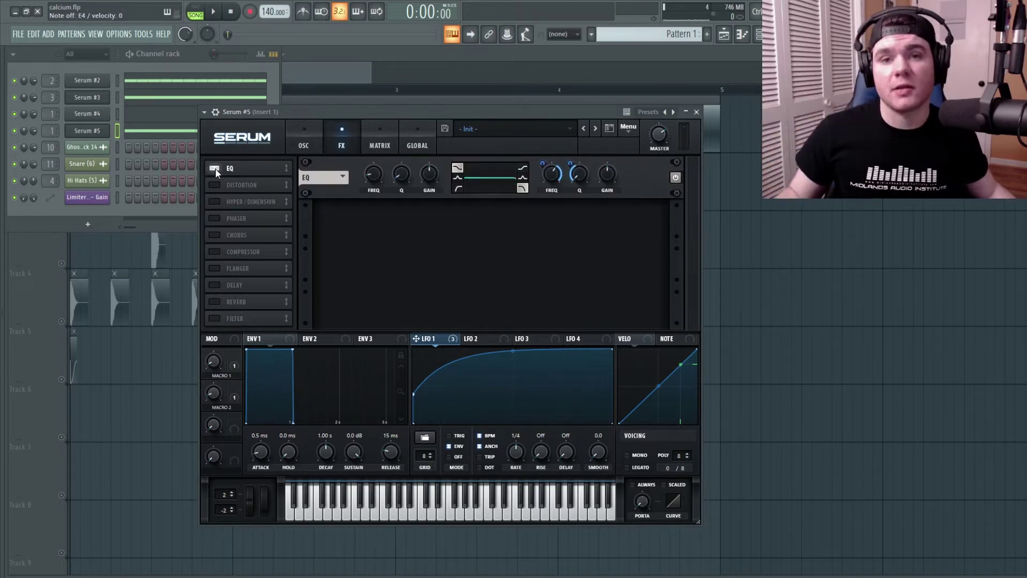
Enable the SoftClip Distortion and Hyper / Dimension effects
click(214, 185)
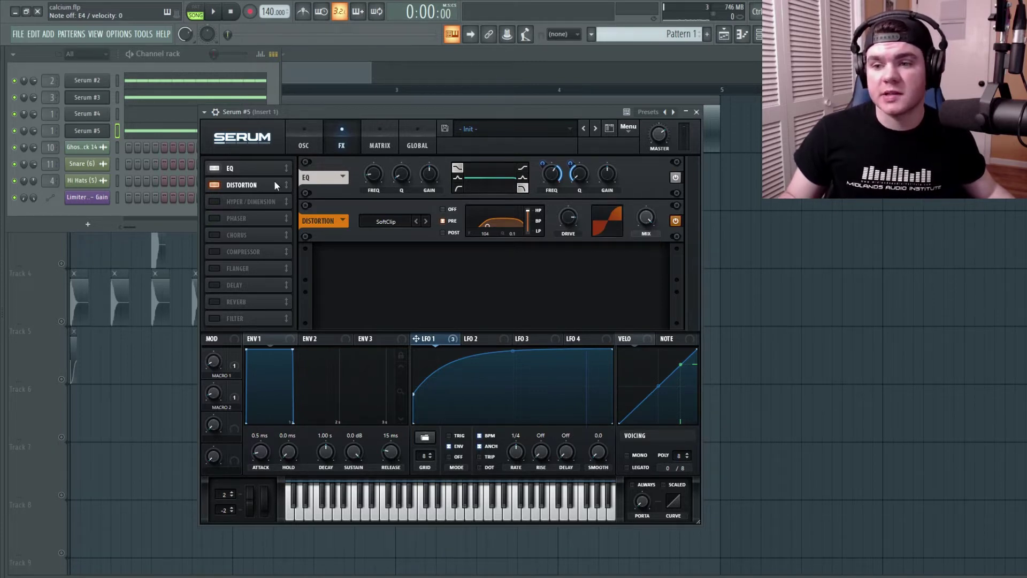
click(208, 200)
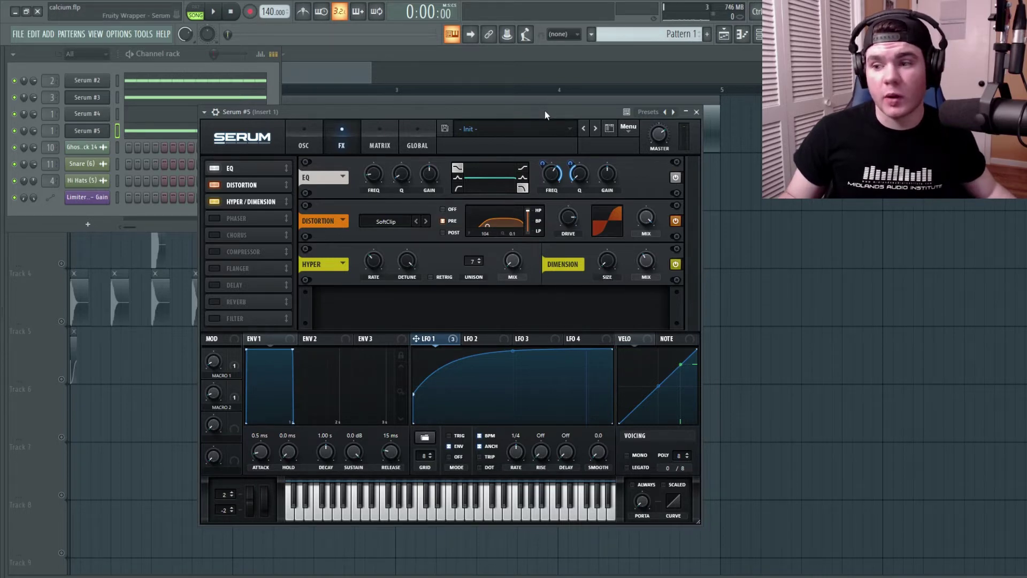
Enable the Phaser effect, try lower mix amounts while playing a note, and bring the mix to around halfway
click(248, 217)
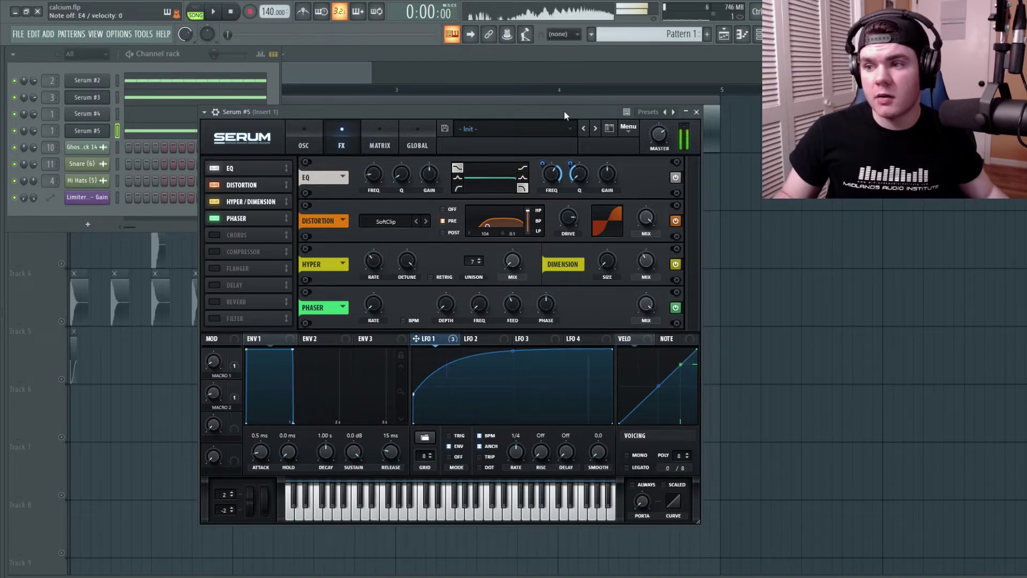
drag(648, 300, 647, 364)
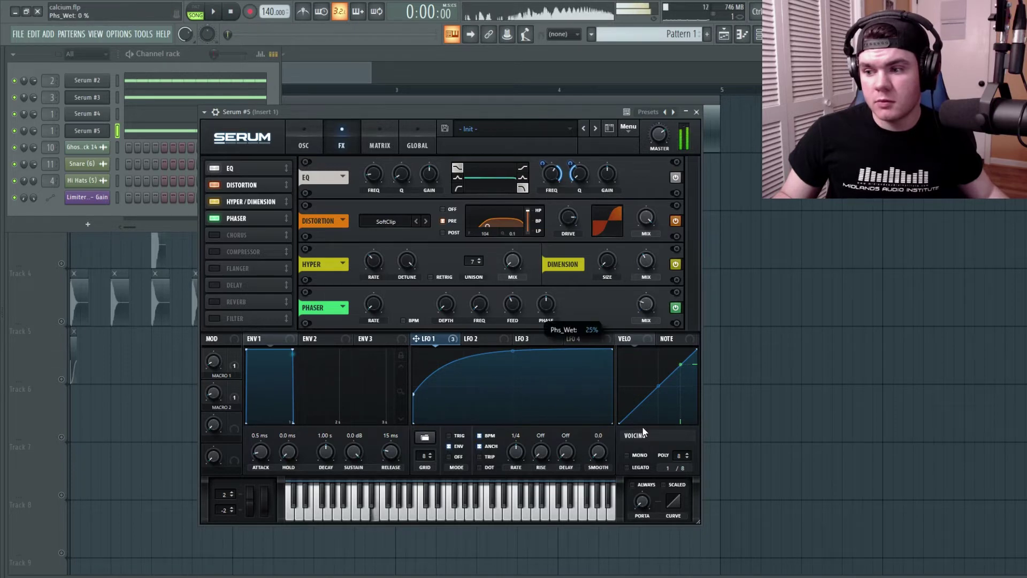
drag(628, 245, 620, 214)
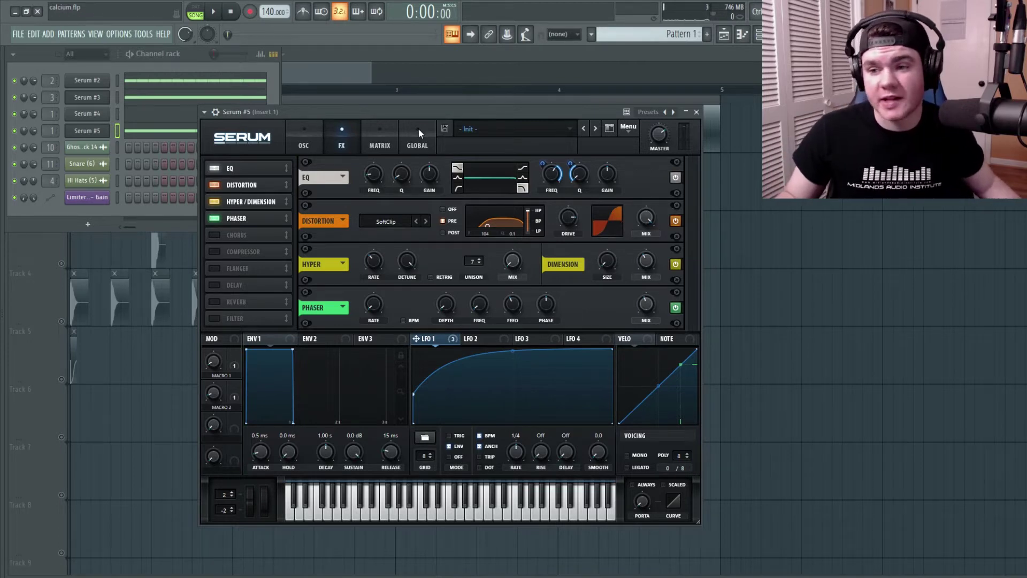
Enable the Chorus effect, audition it with the mix at maximum, and lower the mix to around halfway
click(215, 235)
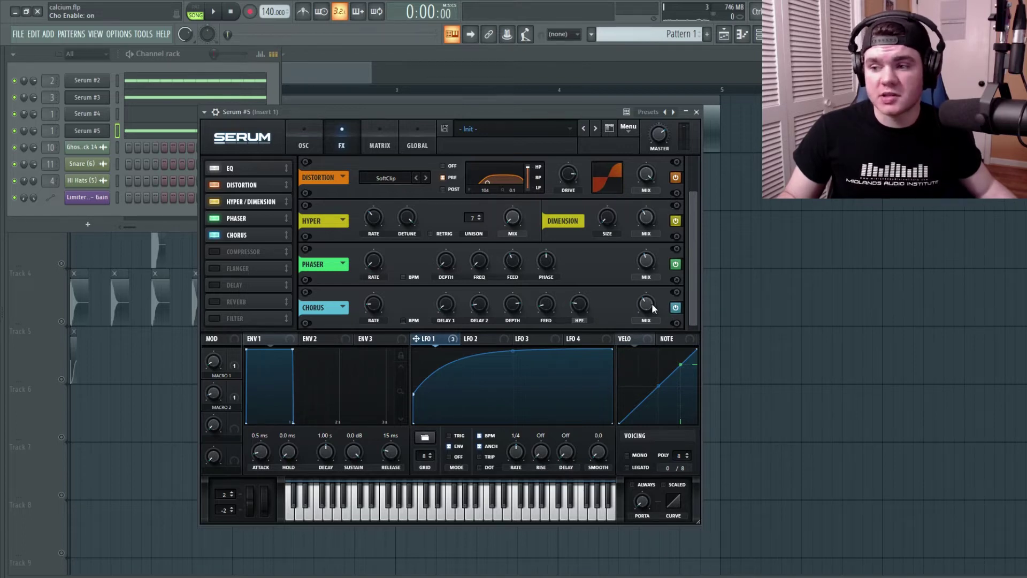
drag(652, 304, 655, 173)
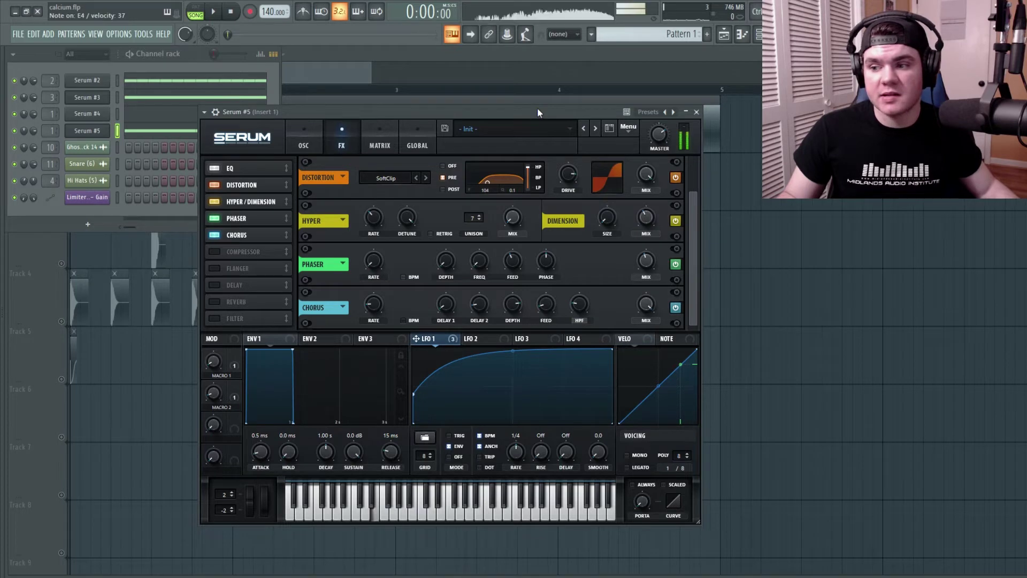
drag(642, 300, 644, 328)
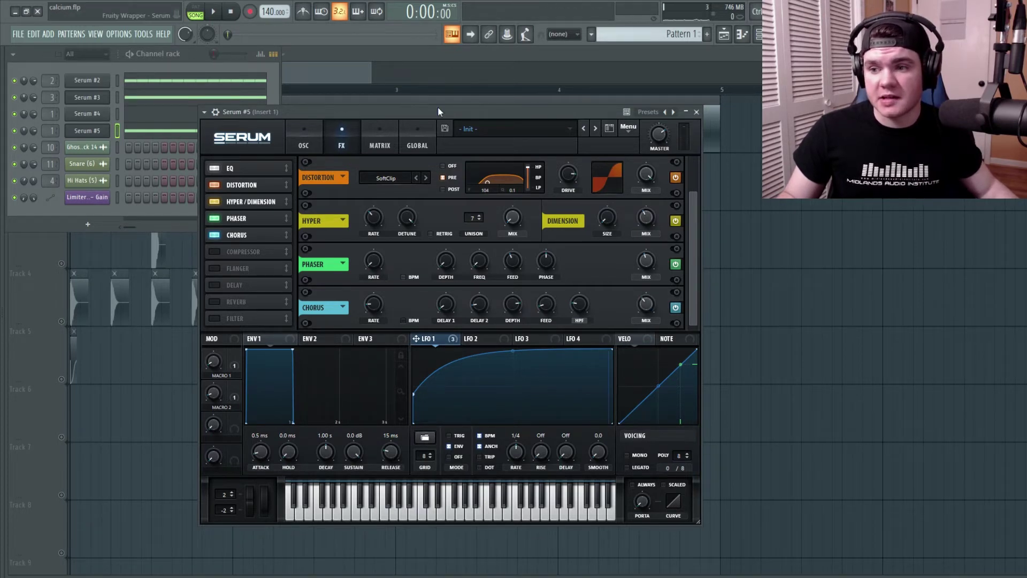
Enable the Compressor effect in multiband mode, audition the sound with a note, and close the Serum #5 editor
click(214, 250)
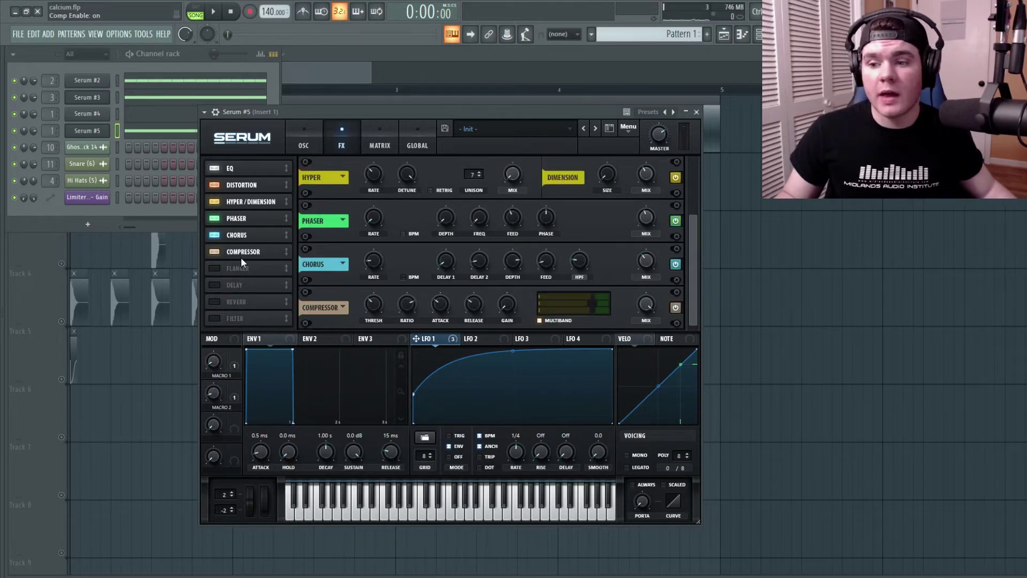
click(373, 309)
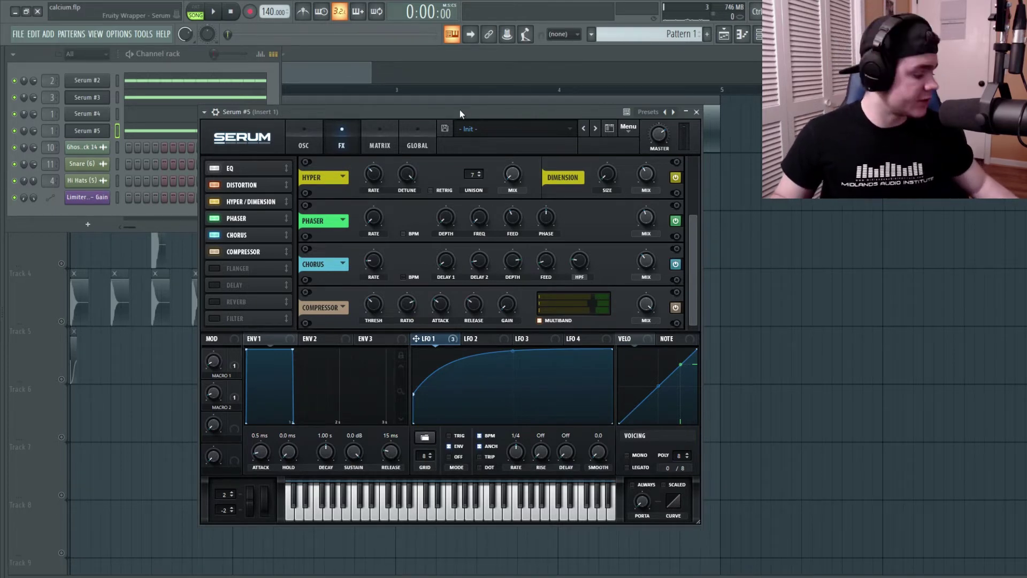
key(c)
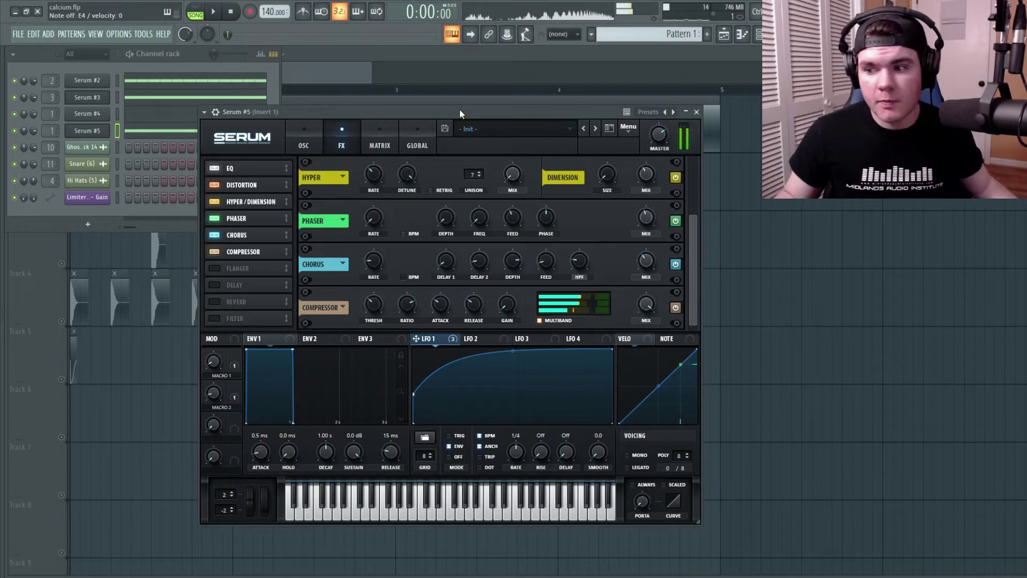
click(695, 112)
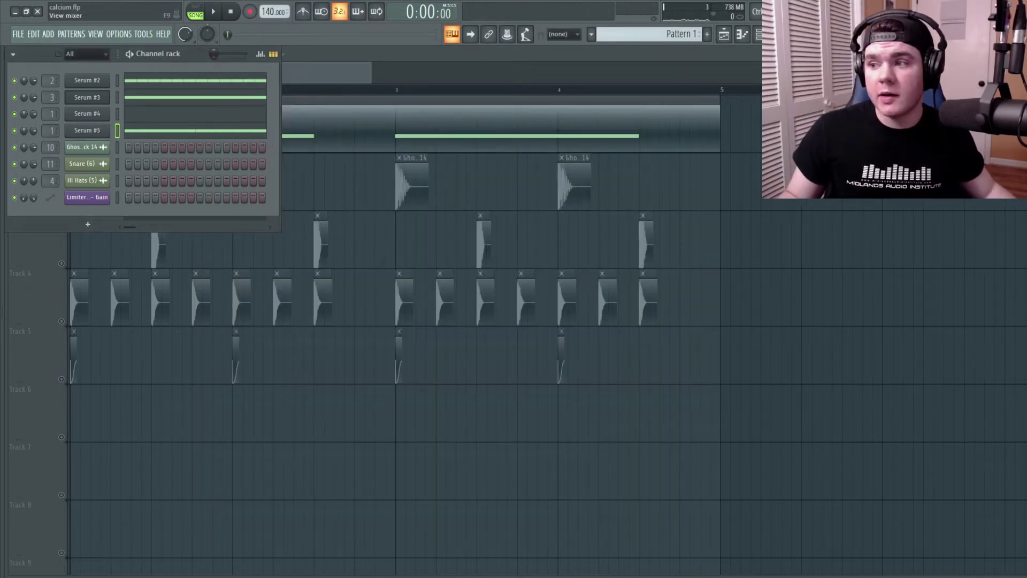
Show the mixer and bypass the SerumFX, Soundgoodizer and Stereo effects on Insert 1
click(777, 34)
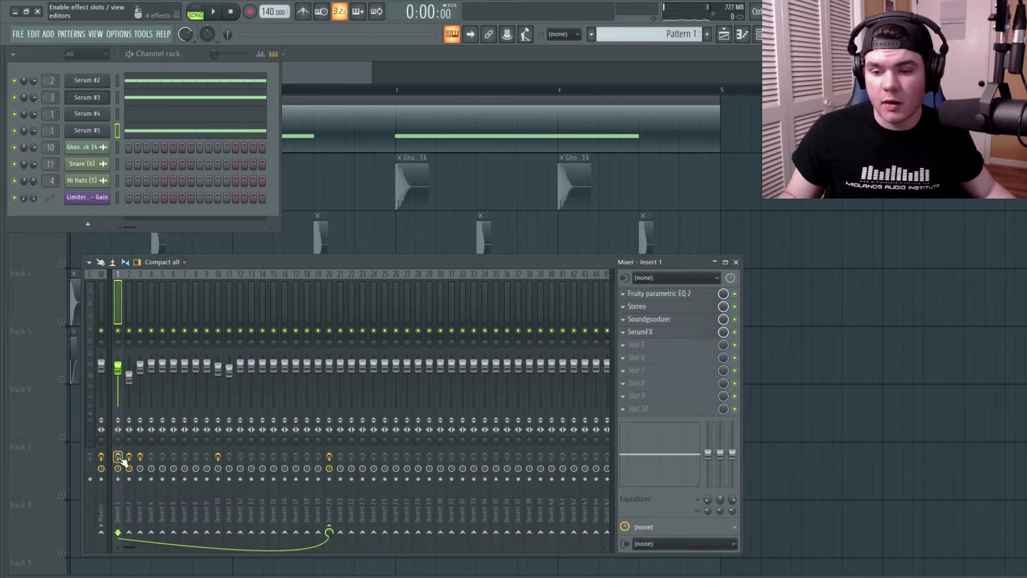
click(734, 332)
click(734, 319)
click(734, 306)
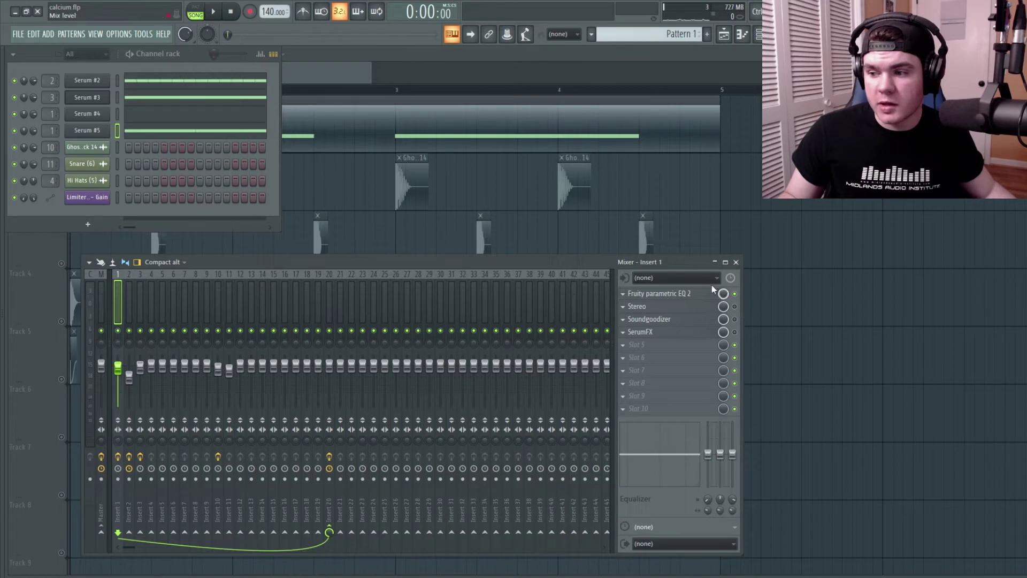
Inspect the Fruity parametric EQ 2 curve and its bands on Insert 1, and close the EQ editor
click(698, 294)
drag(195, 161, 261, 167)
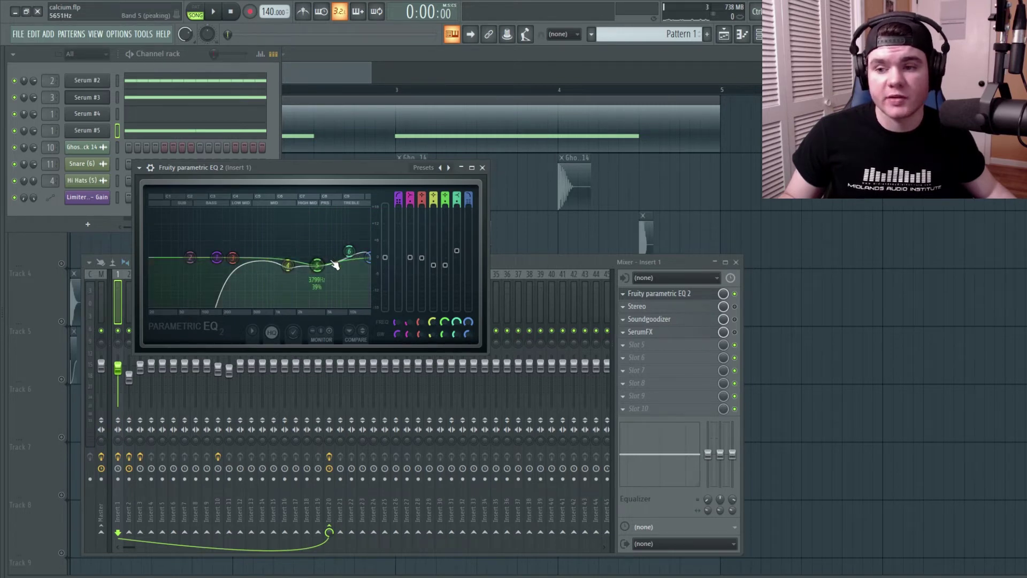
click(695, 293)
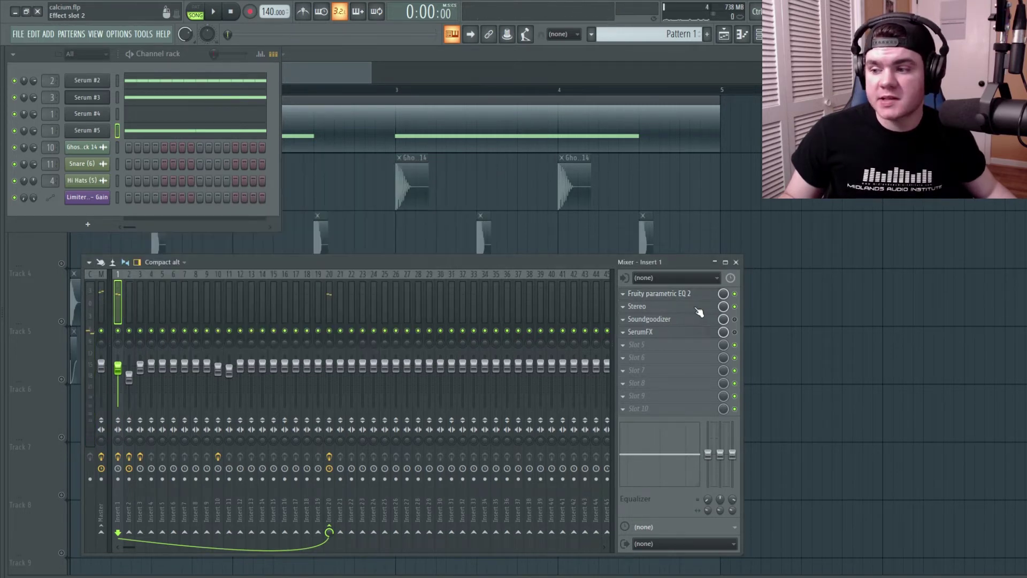
Re-enable the Stereo effect on Insert 1 and check its Width setting while playing a note
click(698, 308)
mouse_move(251, 215)
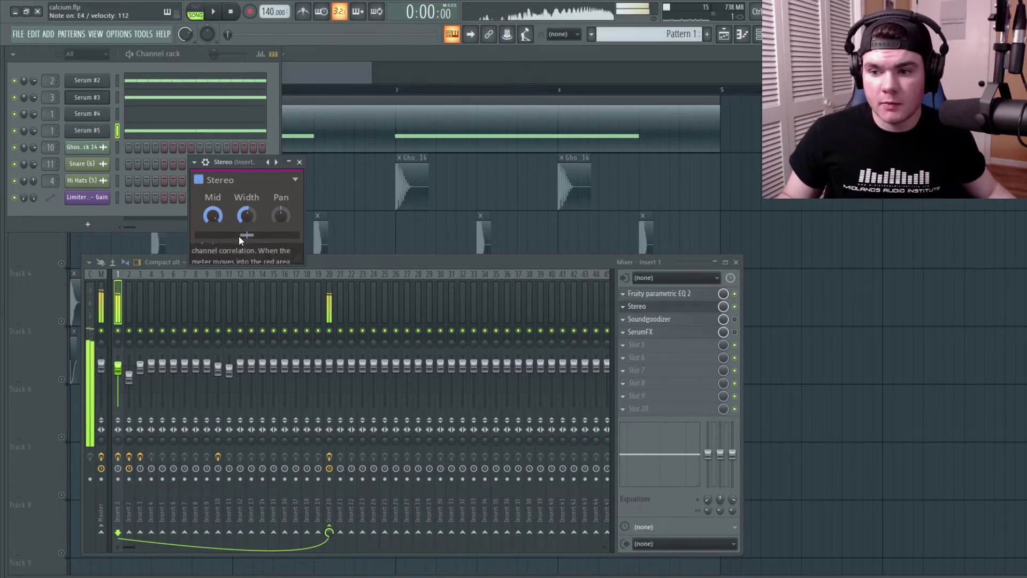
click(299, 162)
Re-enable Soundgoodizer on Insert 1, check its amount and mode A, and audition it with a note
click(691, 319)
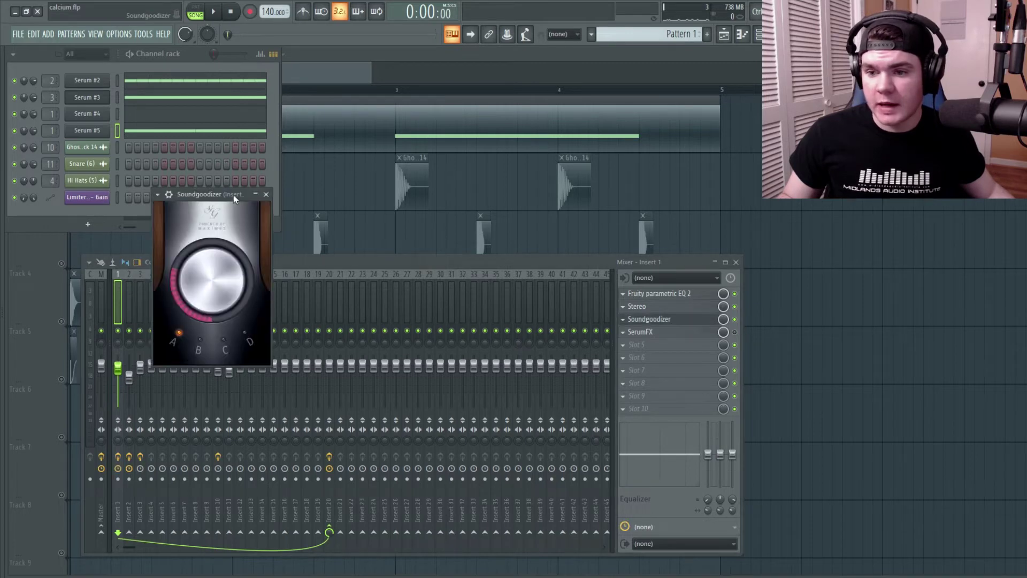
drag(234, 199, 271, 180)
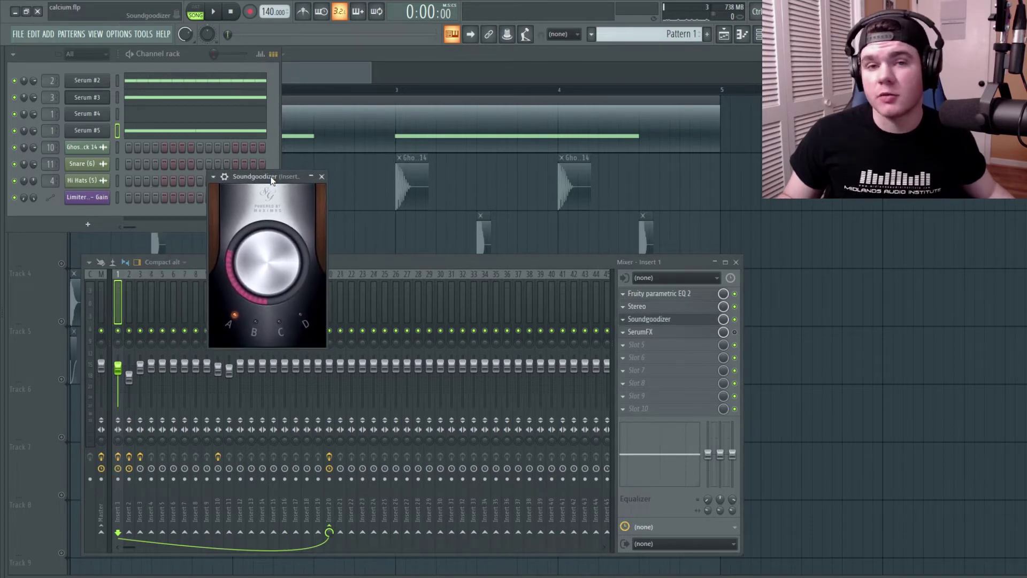
key(c)
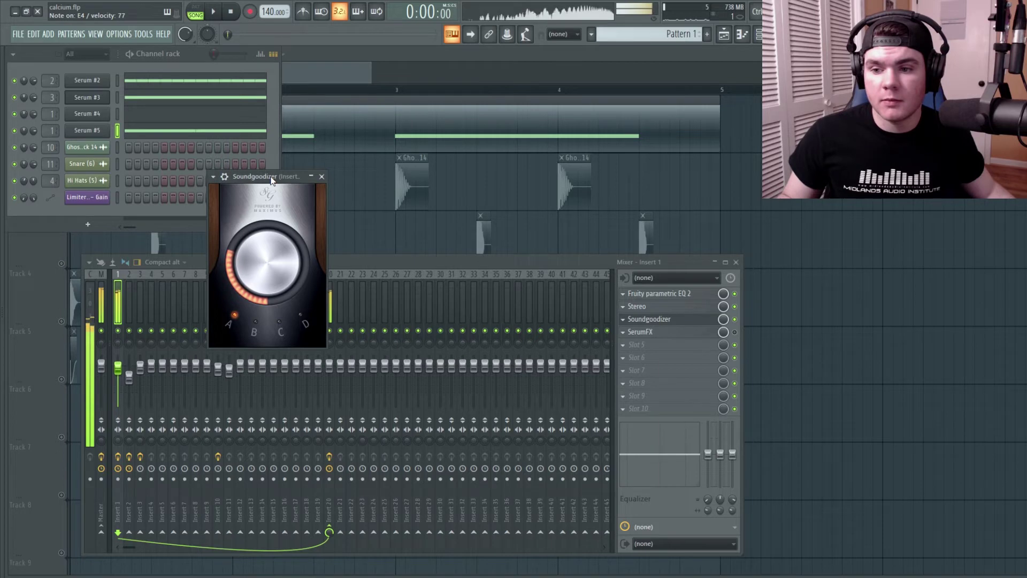
click(321, 176)
Re-enable SerumFX on Insert 1 and compare the played note with the effect off and on
click(639, 331)
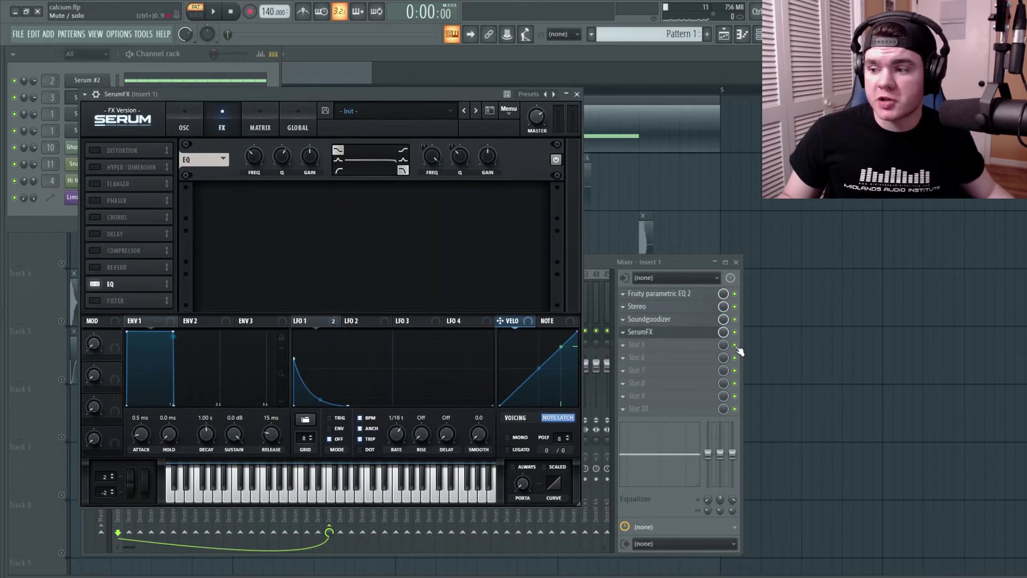
click(734, 332)
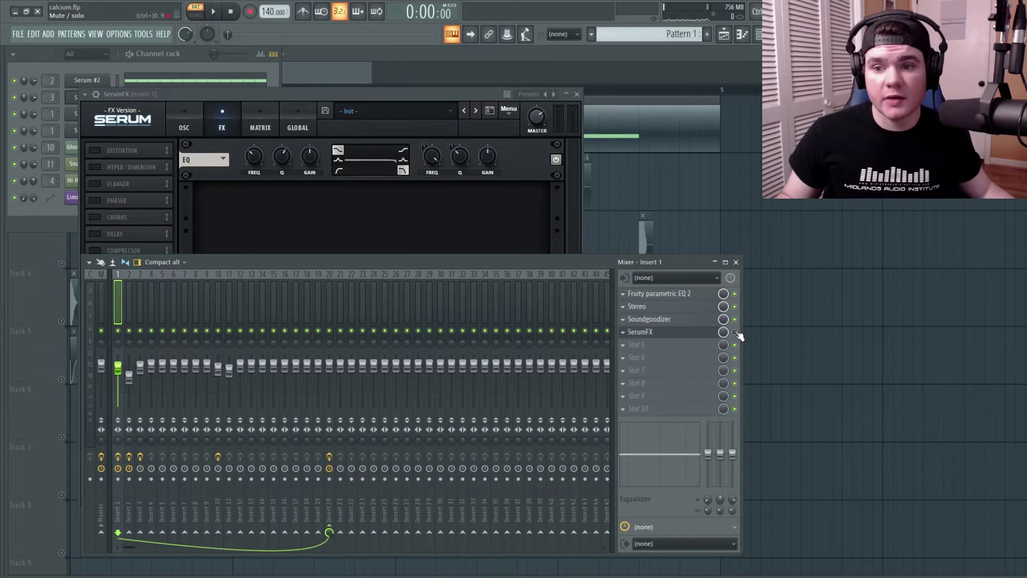
key(c)
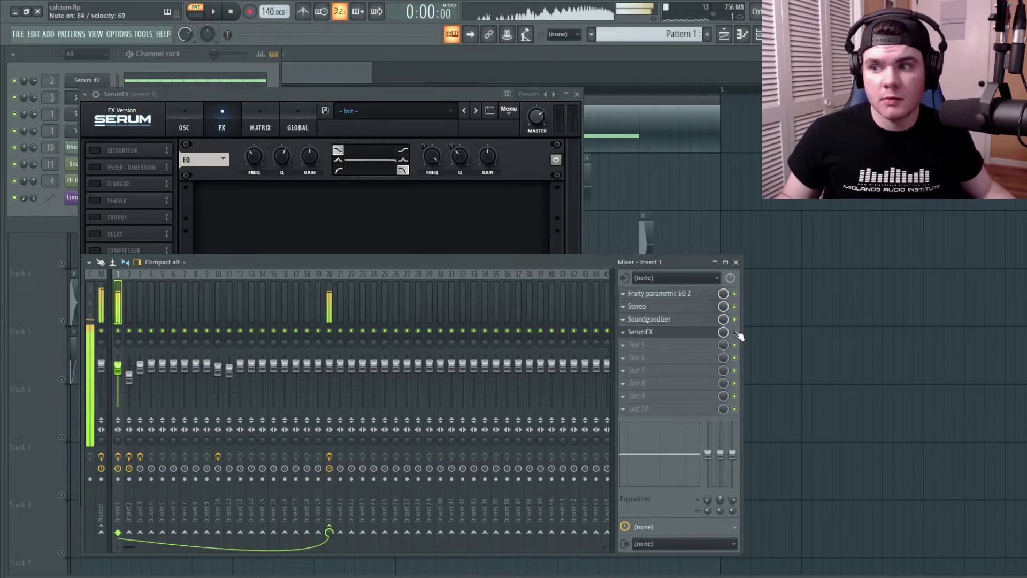
click(735, 333)
key(c)
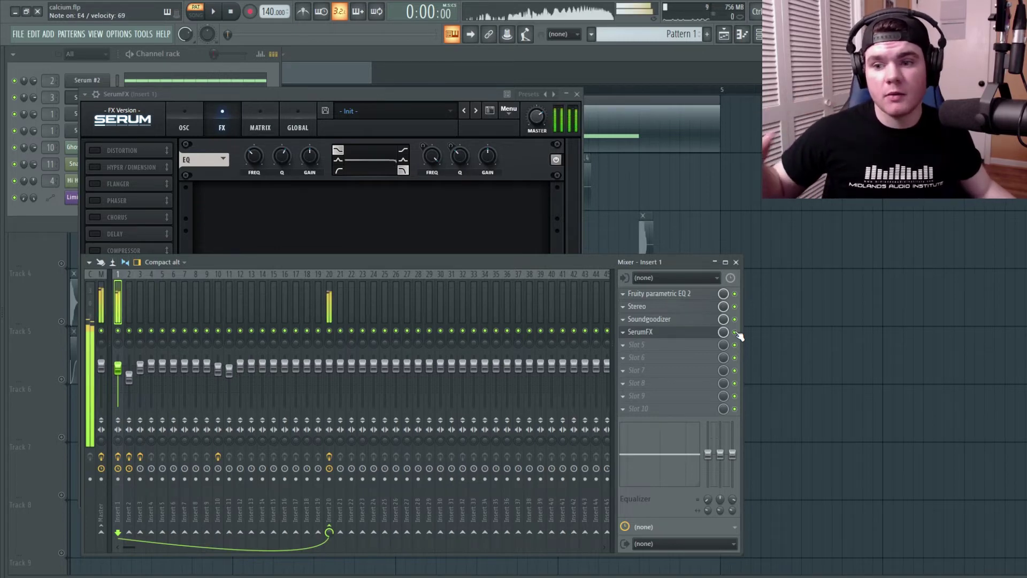
Sweep the high EQ frequency in SerumFX down to about 350 Hz and back up, and close the SerumFX editor
click(464, 92)
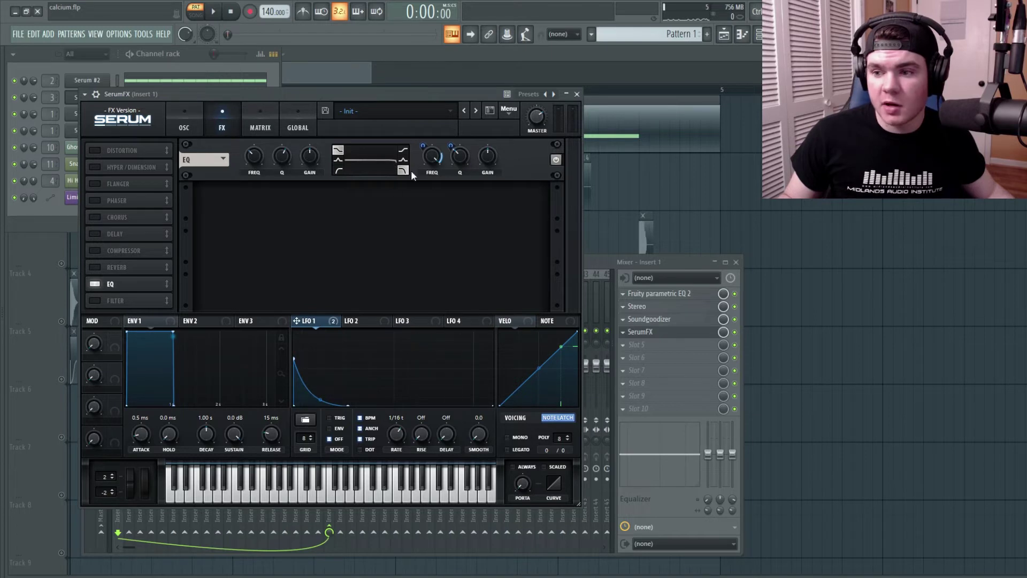
drag(428, 159, 427, 216)
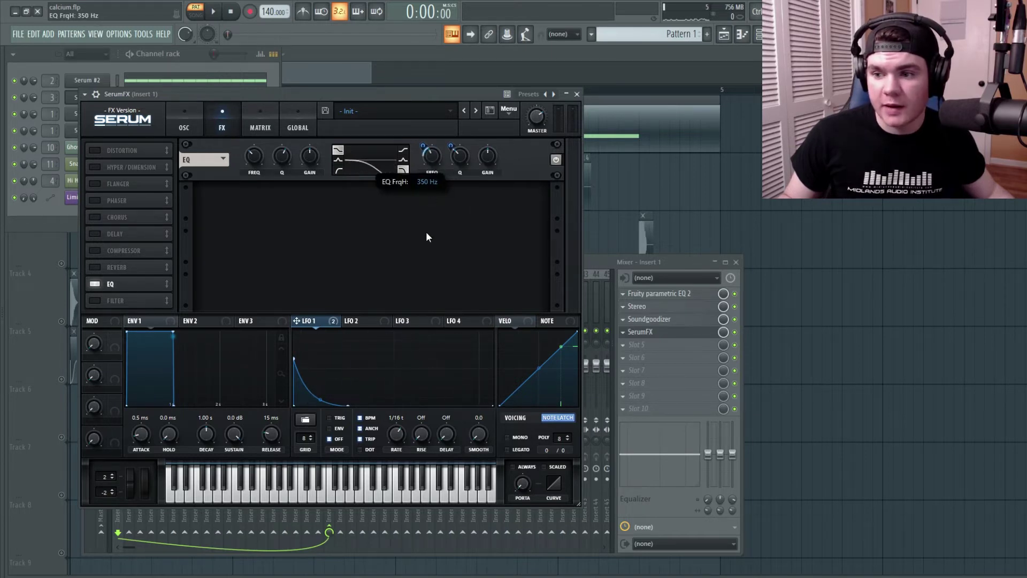
drag(426, 237, 433, 150)
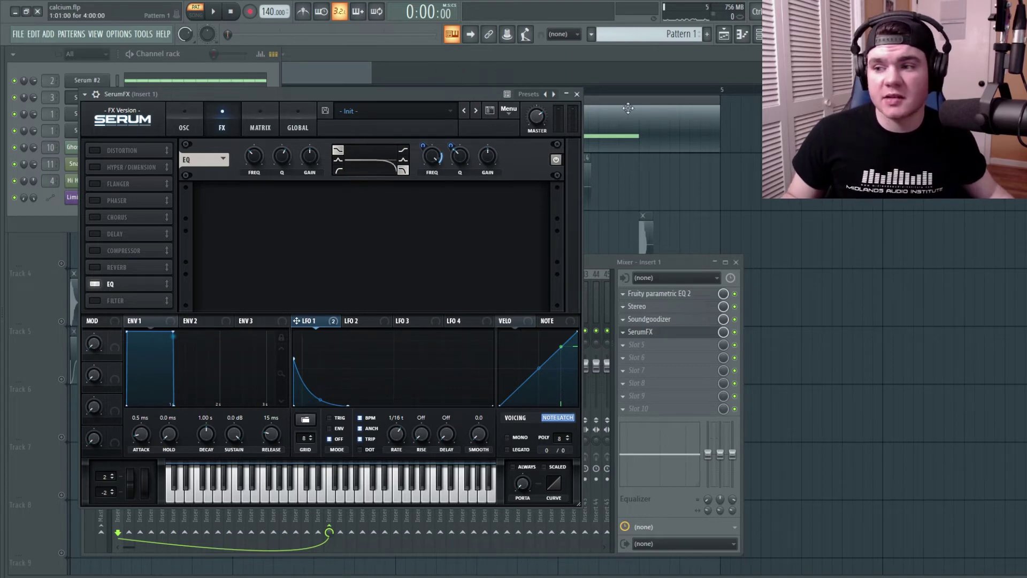
click(577, 94)
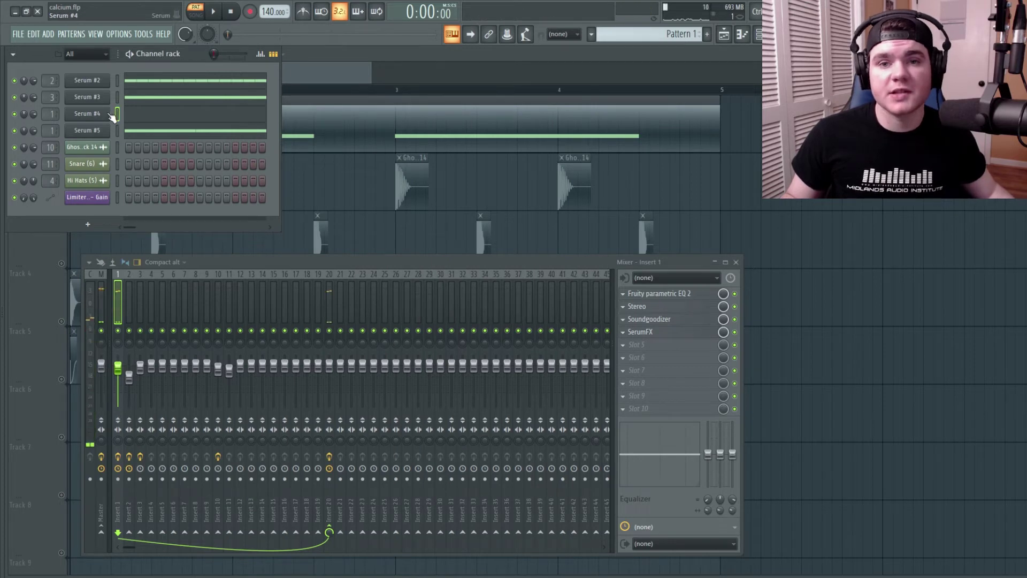
Review the Serum #4 effects chain and oscillator settings, and check the modulators assigned to its filter cutoff while playing a note
click(110, 117)
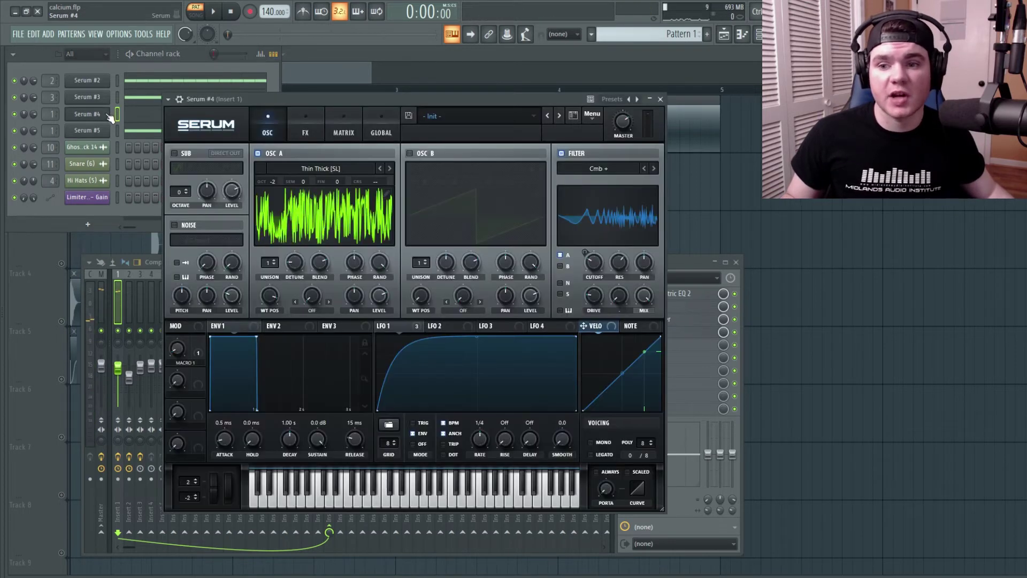
click(291, 115)
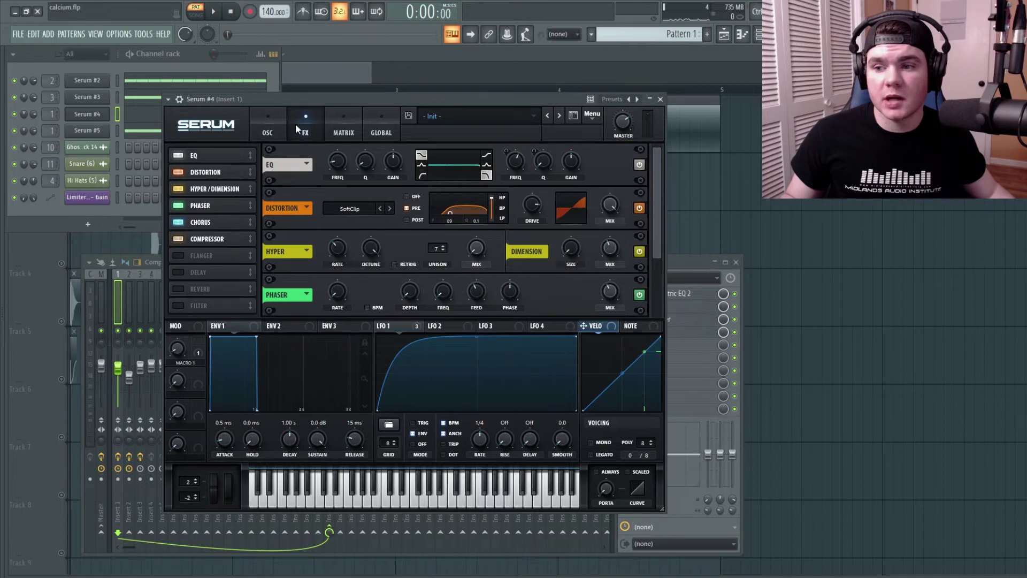
click(259, 117)
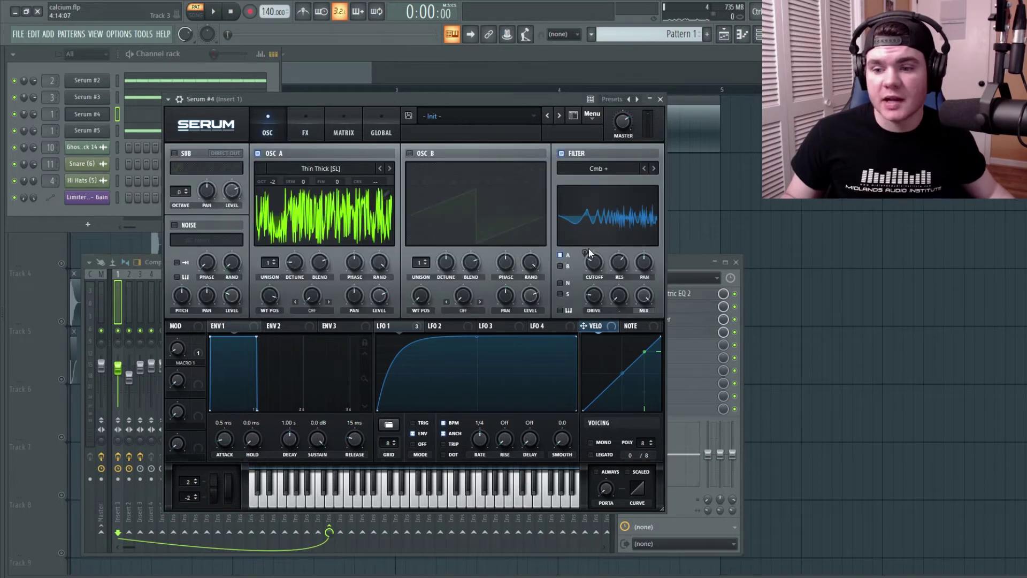
right_click(594, 263)
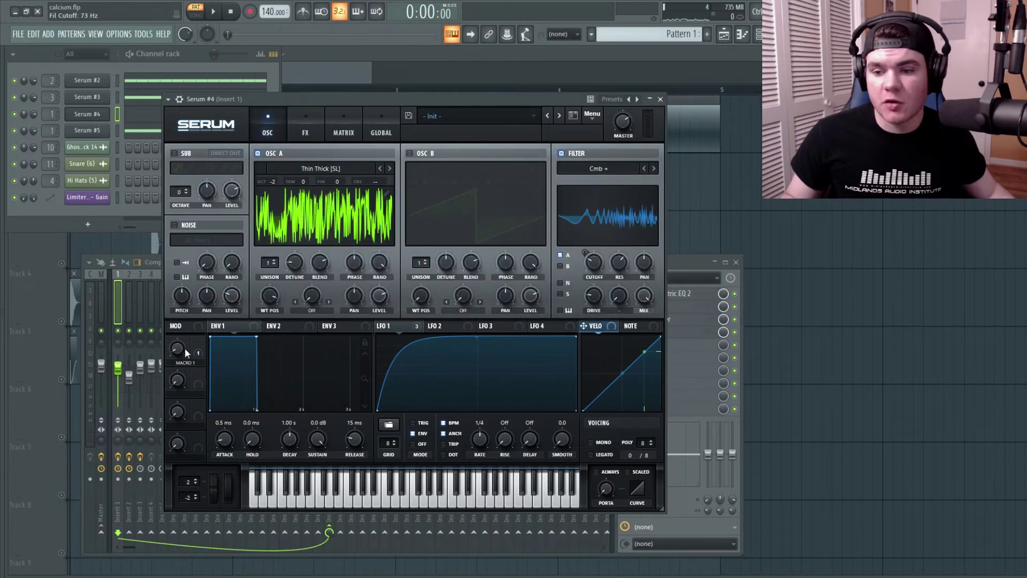
drag(196, 354, 595, 270)
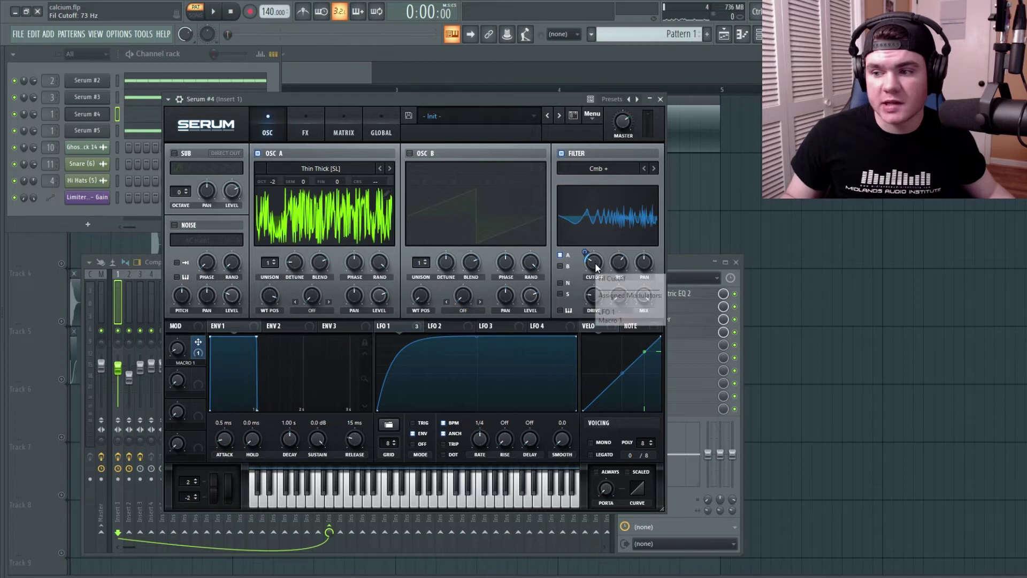
key(c)
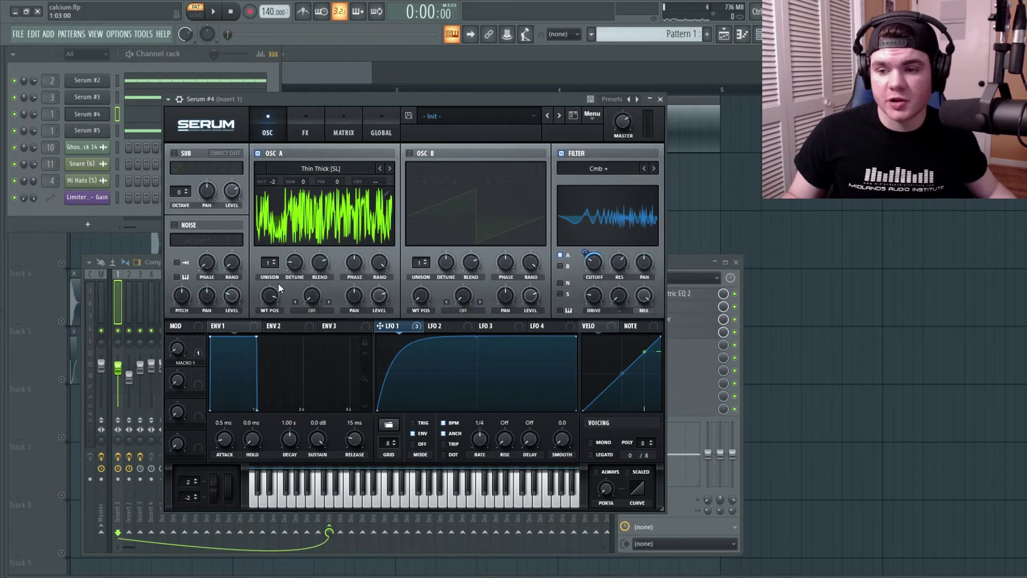
Compare the LFO 1 shapes of Serum #5 and Serum #4, and check the LFO 1 destinations in Serum #4
click(95, 132)
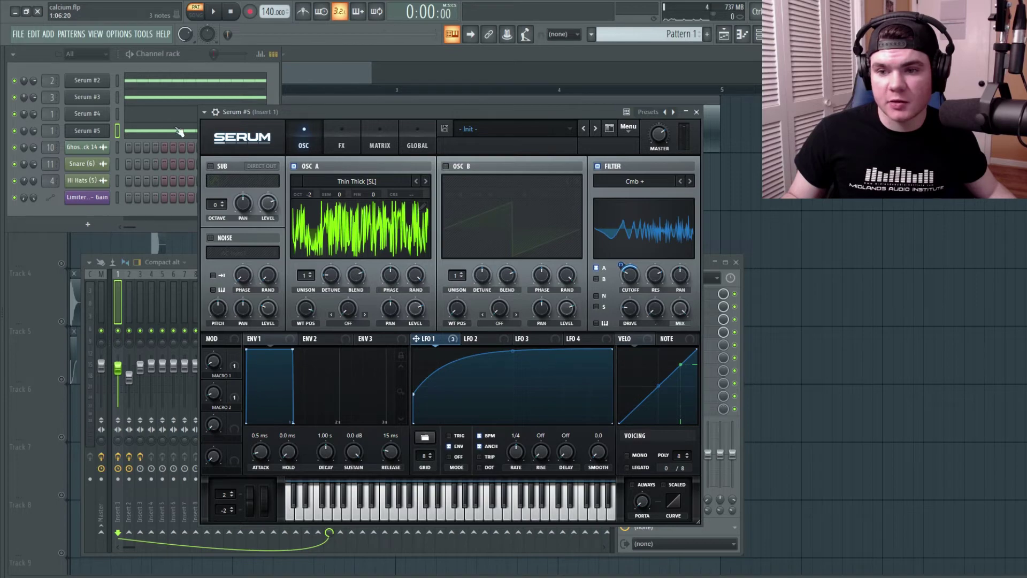
click(108, 130)
click(106, 116)
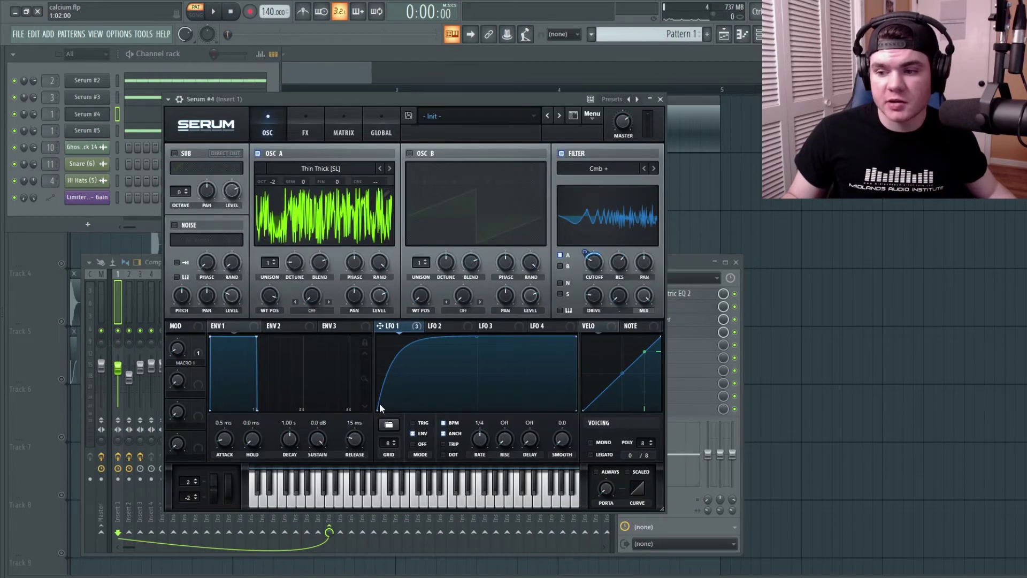
mouse_move(422, 336)
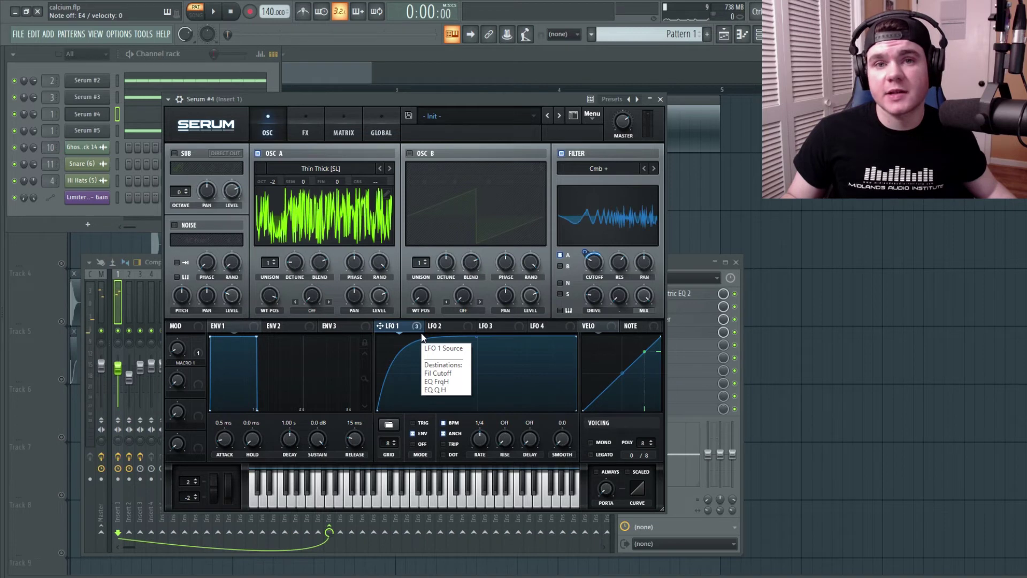
Close the Serum #4 editor, audition the Serum #2 channel with a note, and bring up the Serum #2 editor
click(661, 100)
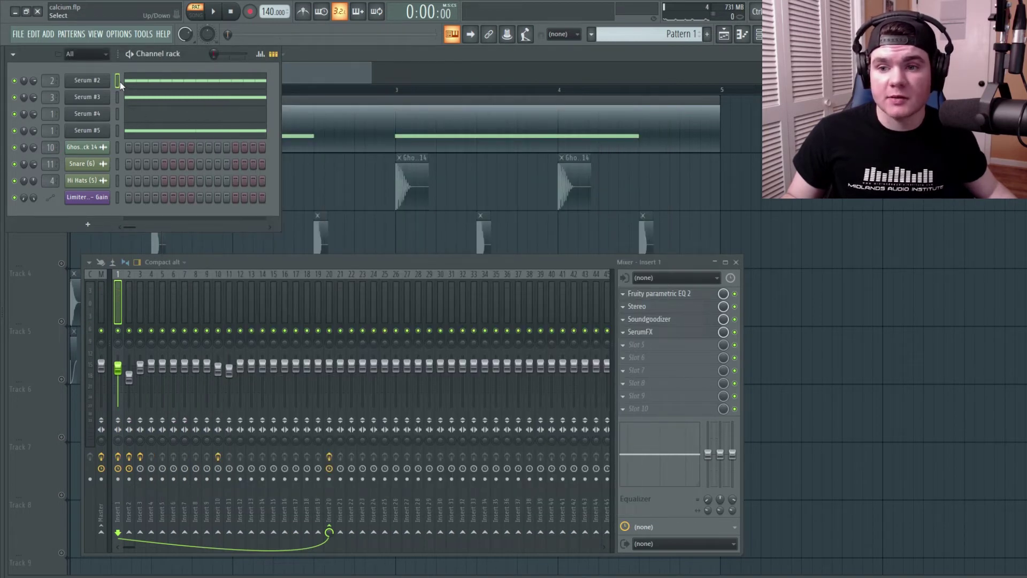
key(c)
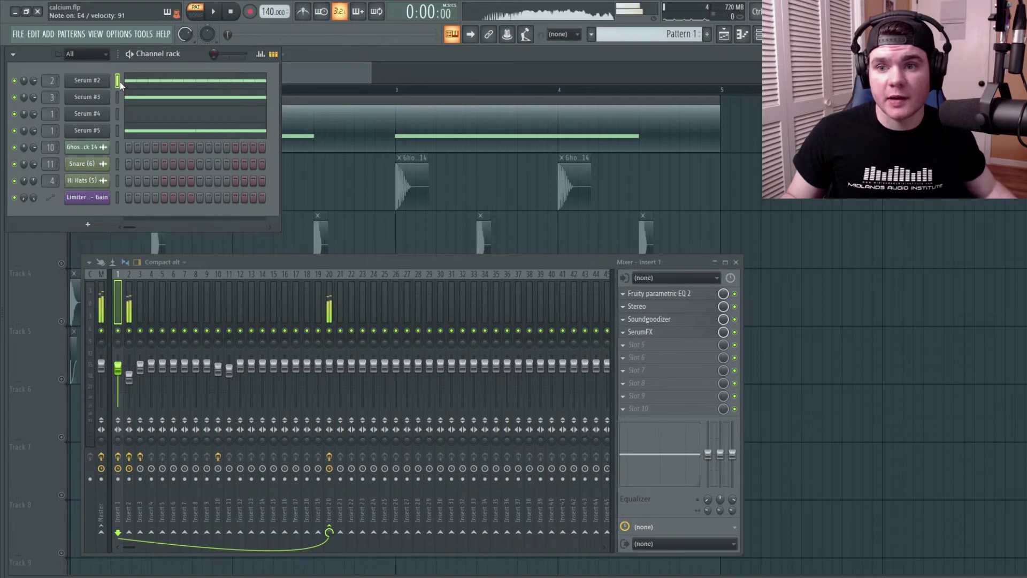
click(87, 80)
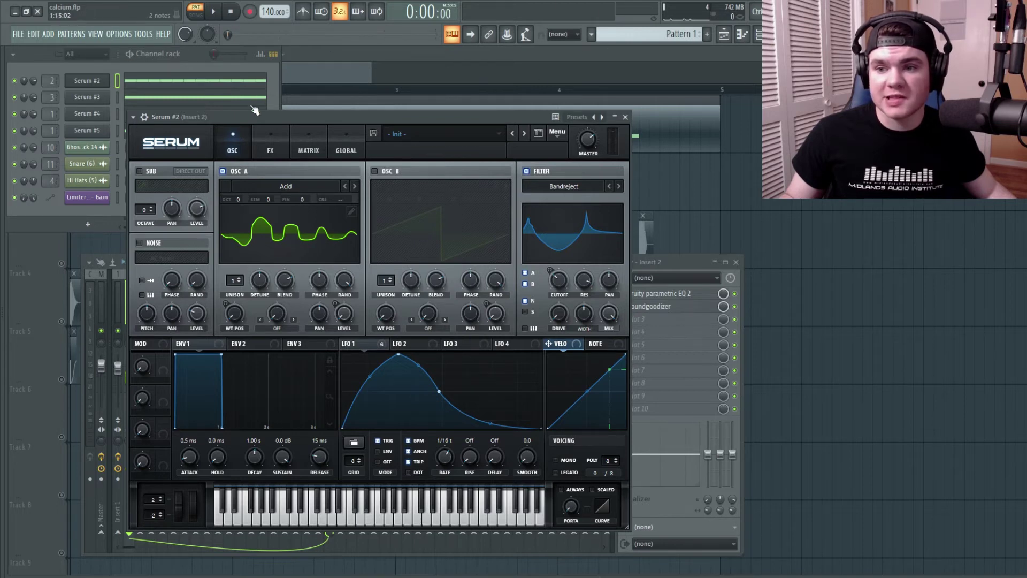
Turn off the Serum #2 filter and Insert 2 effects, audition the dry sound, and show oscillator A's Acid wavetable in 3D
key(z)
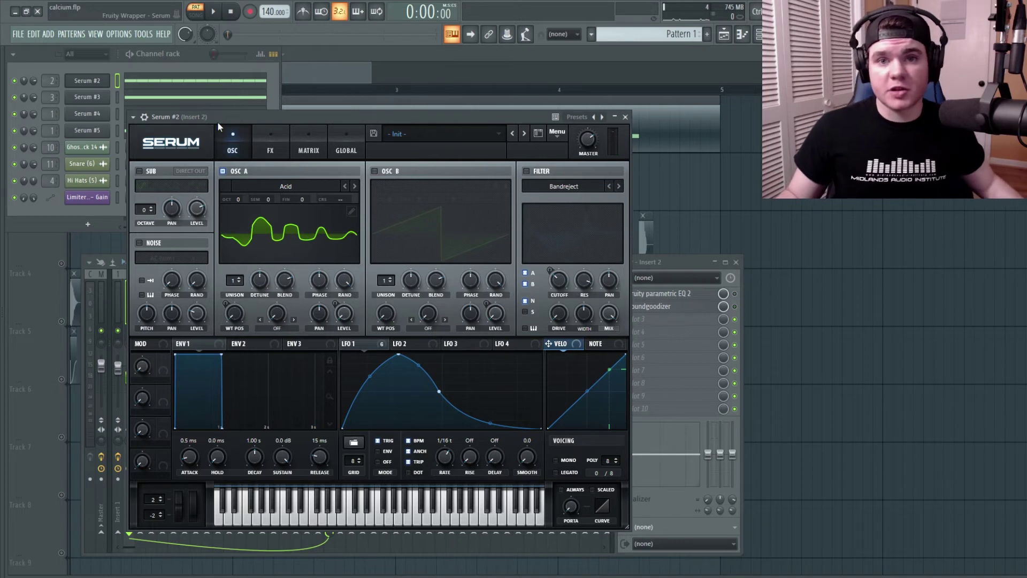
key(c)
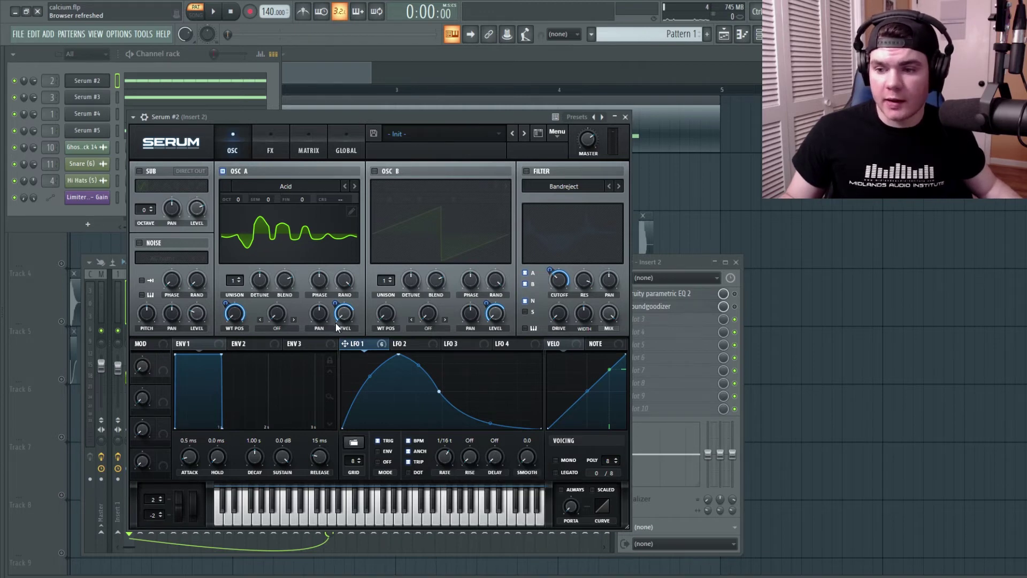
click(254, 250)
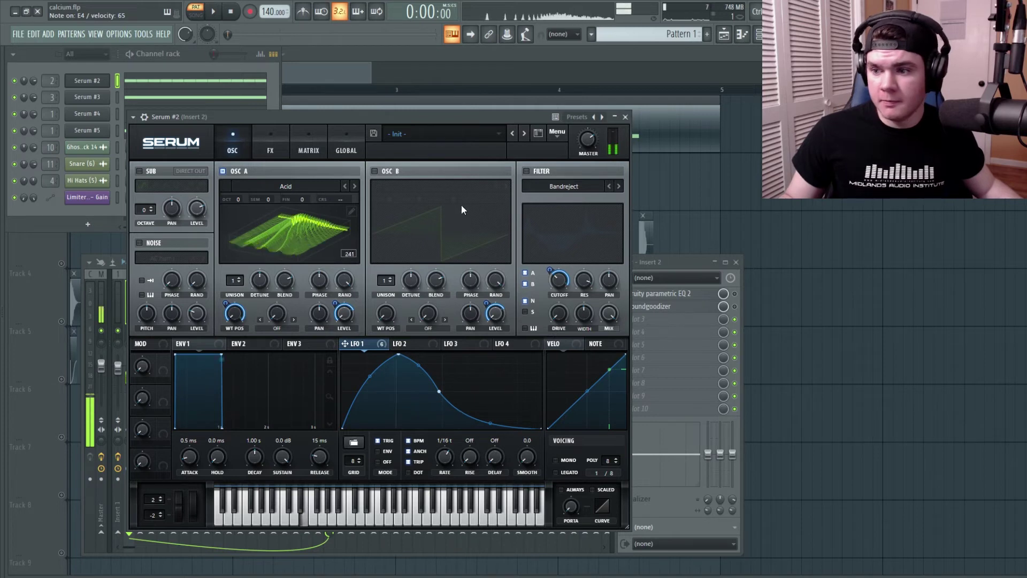
Turn the Serum #2 Bandreject filter back on, enable the EQ effect, and audition the sound with several notes
click(526, 171)
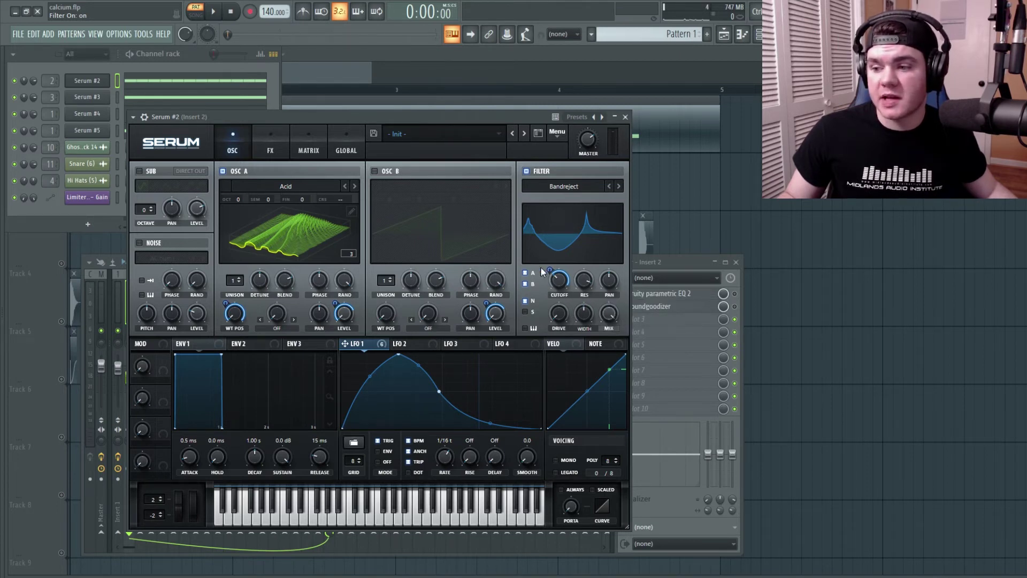
key(c)
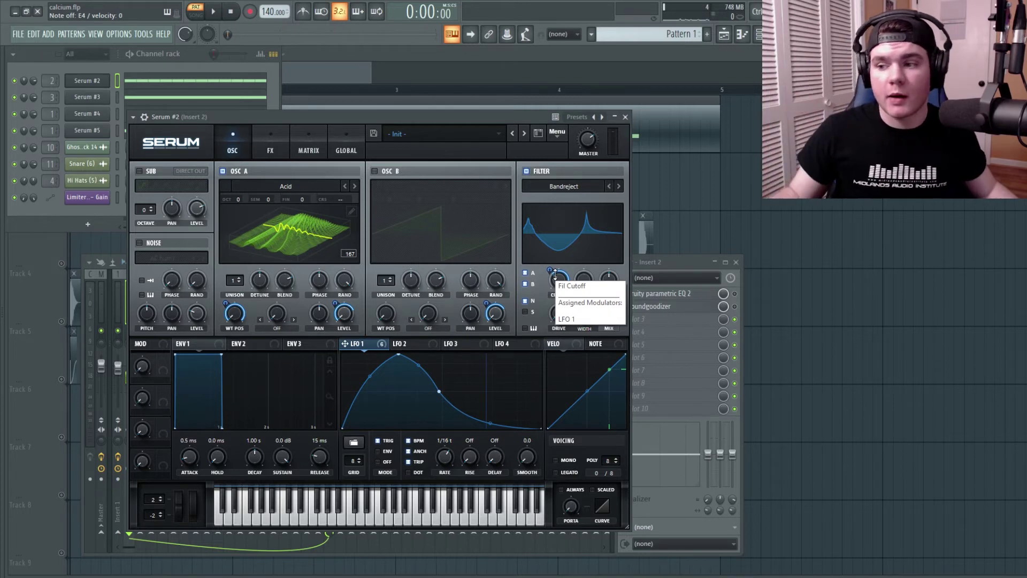
click(270, 145)
click(145, 173)
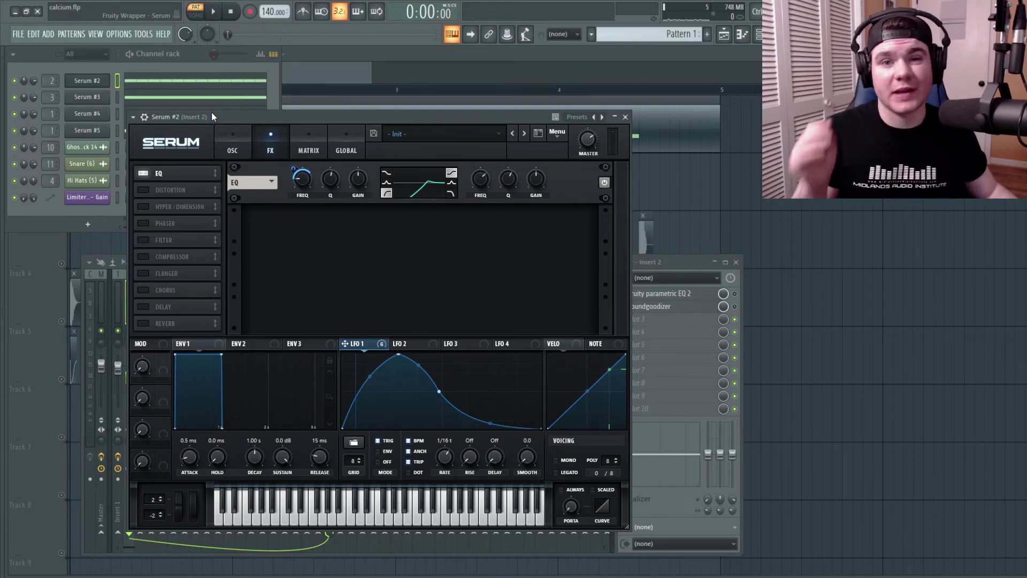
key(c)
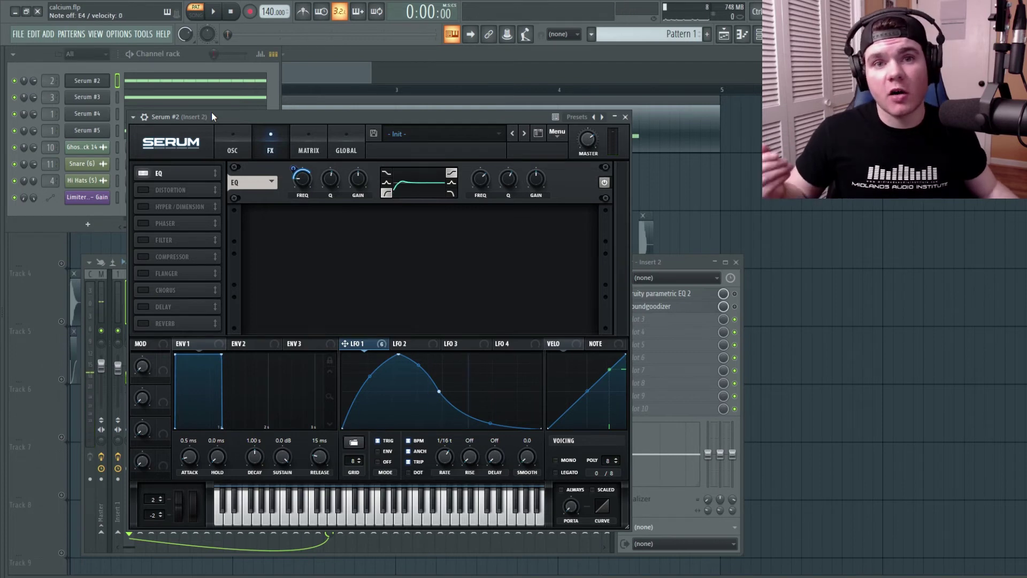
key(b)
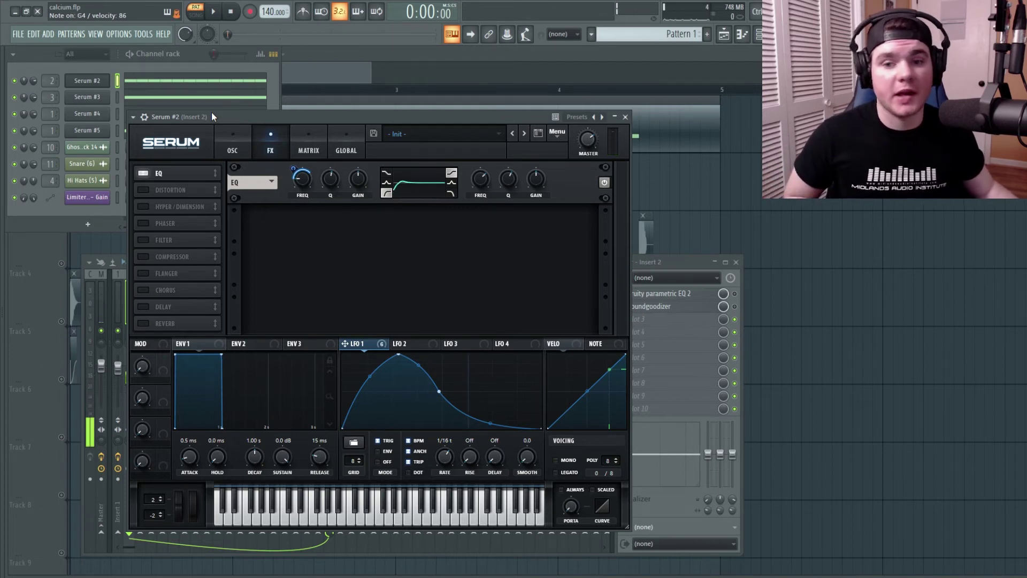
key(c)
key(x)
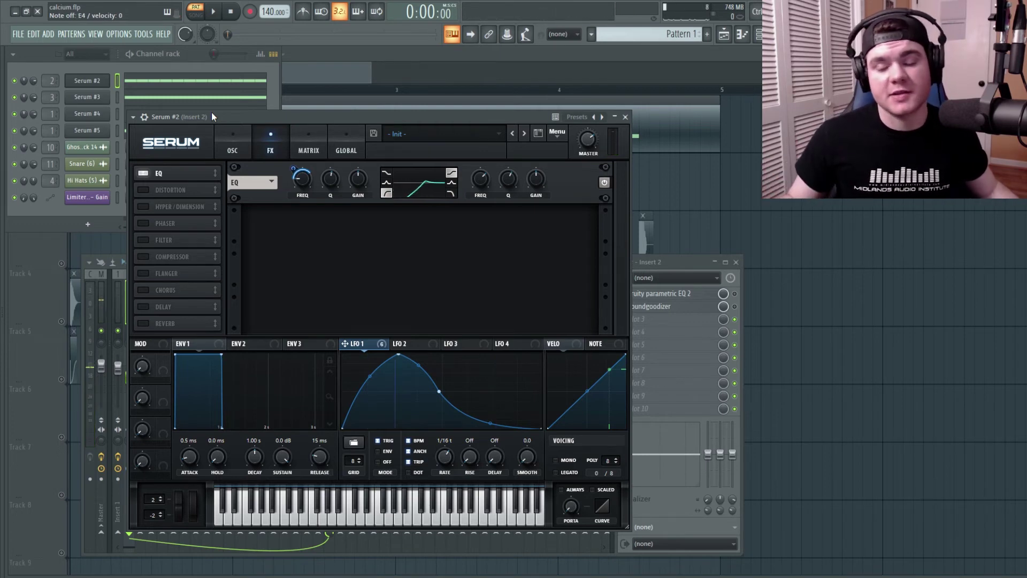
Enable the SoftClip Distortion, Hyper/Dimension and Phaser effects in Serum #2, and check the Phaser's mix amount
click(142, 190)
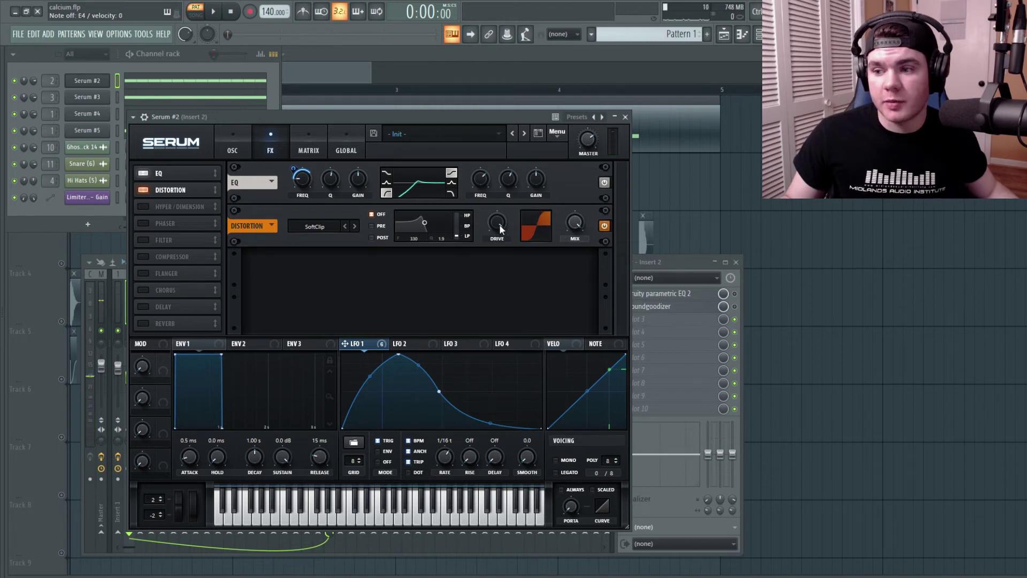
click(143, 206)
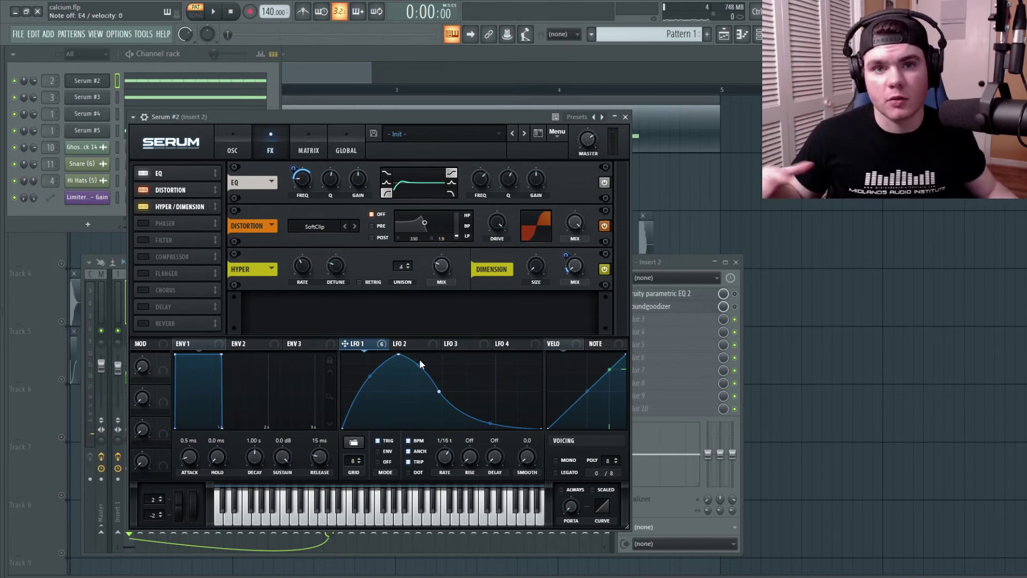
click(165, 223)
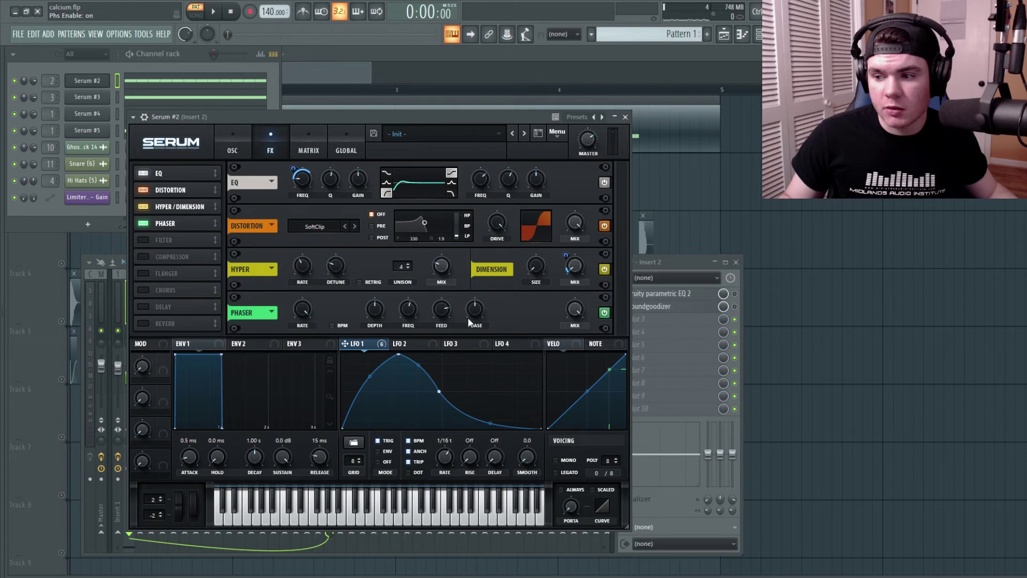
click(576, 311)
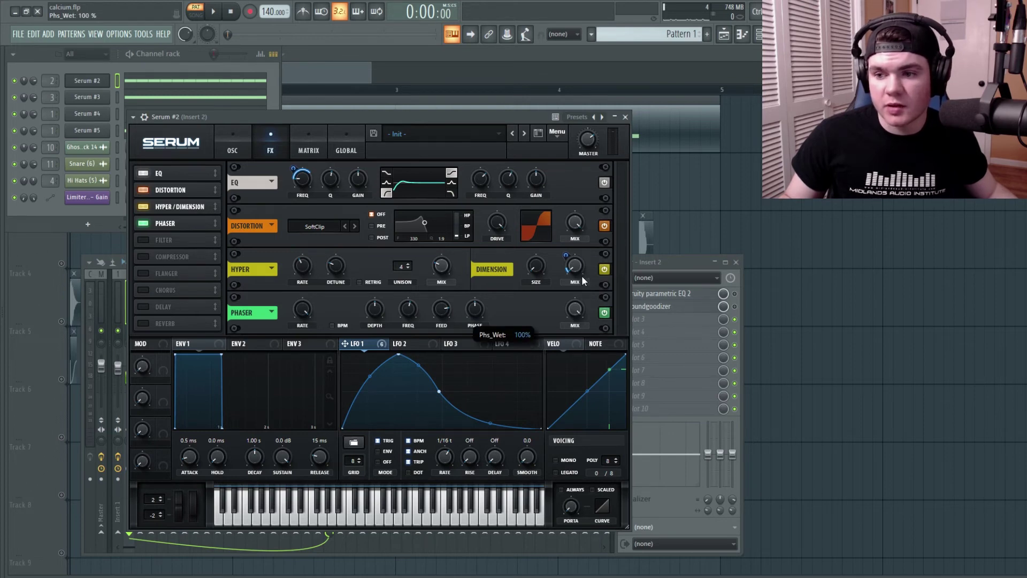
Play notes in Serum #2 while bypassing and re-enabling the Phaser to compare the sound with and without it
key(b)
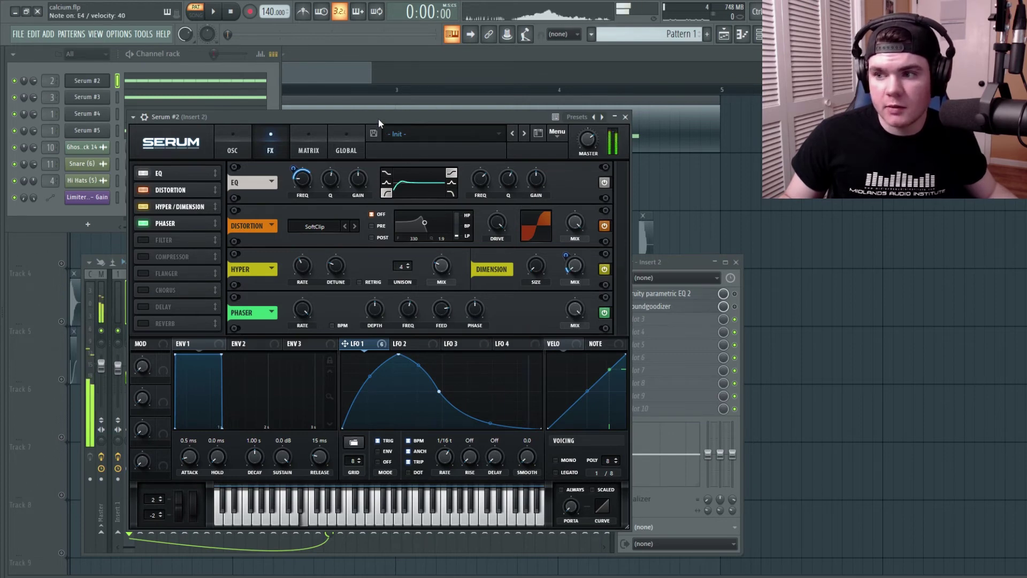
click(246, 139)
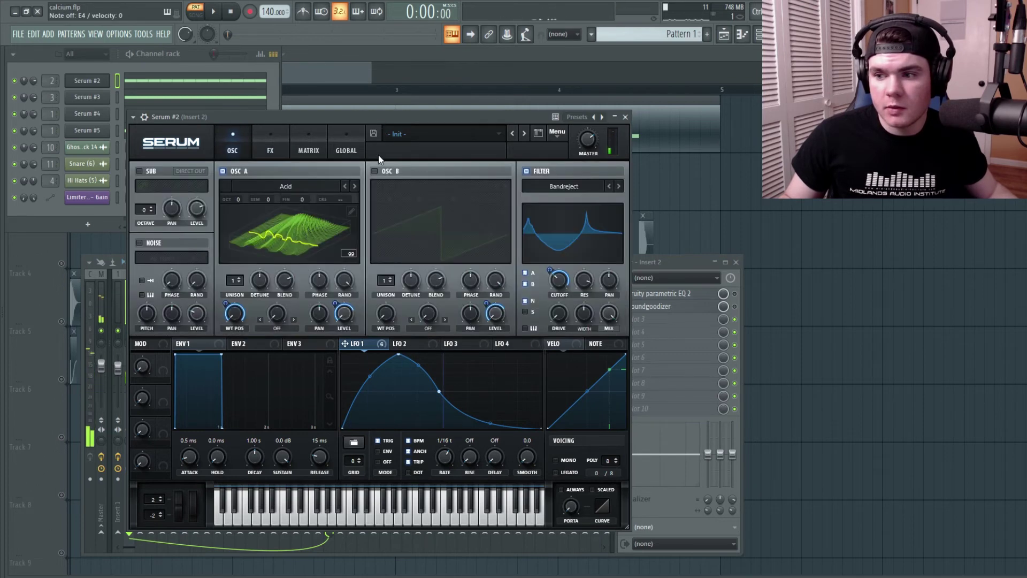
click(286, 138)
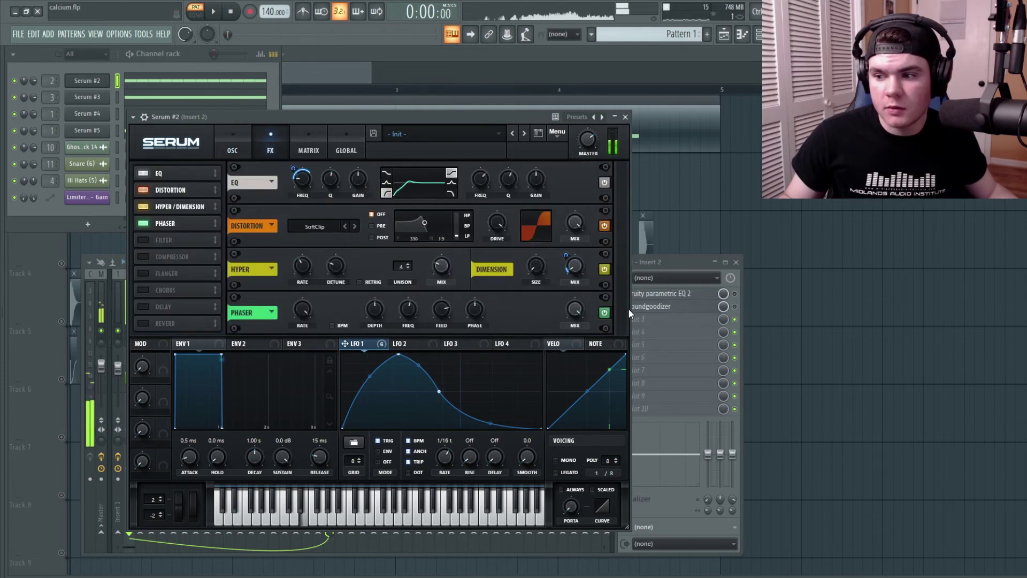
click(606, 313)
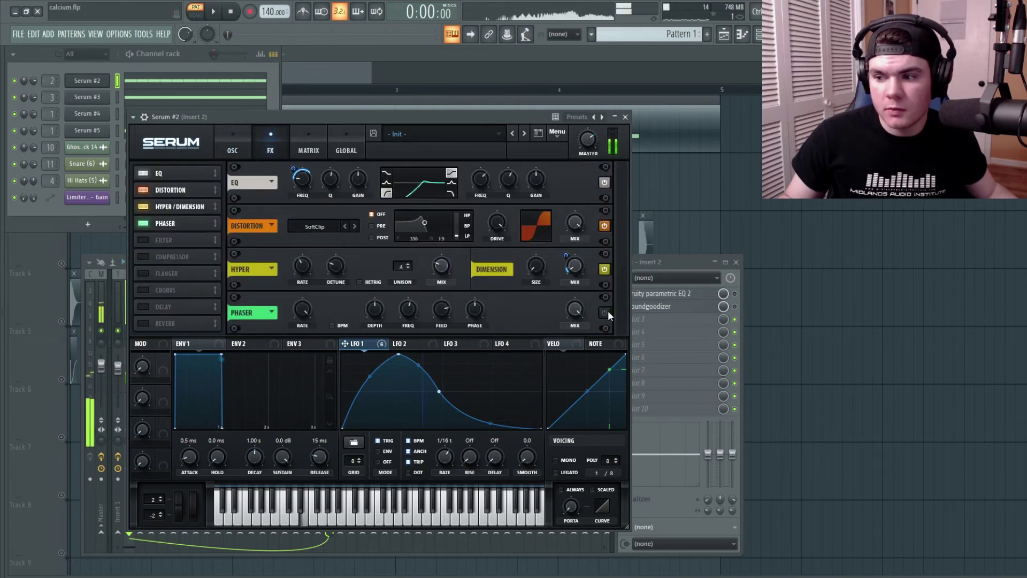
click(606, 313)
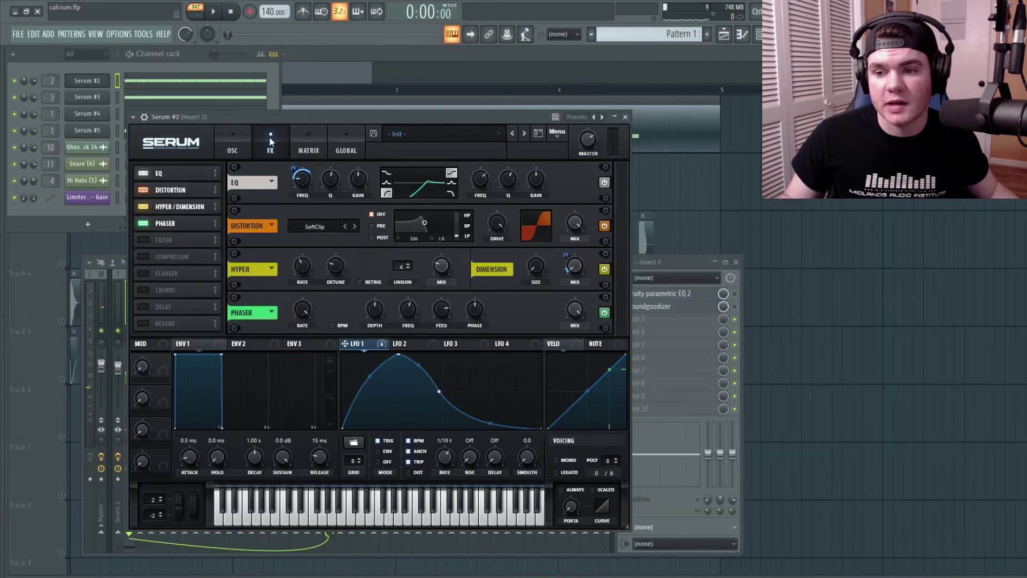
Check that the Serum #2 Bandreject filter is on, enable the Notch 24 Filter effect, and show its settings
click(247, 142)
click(526, 171)
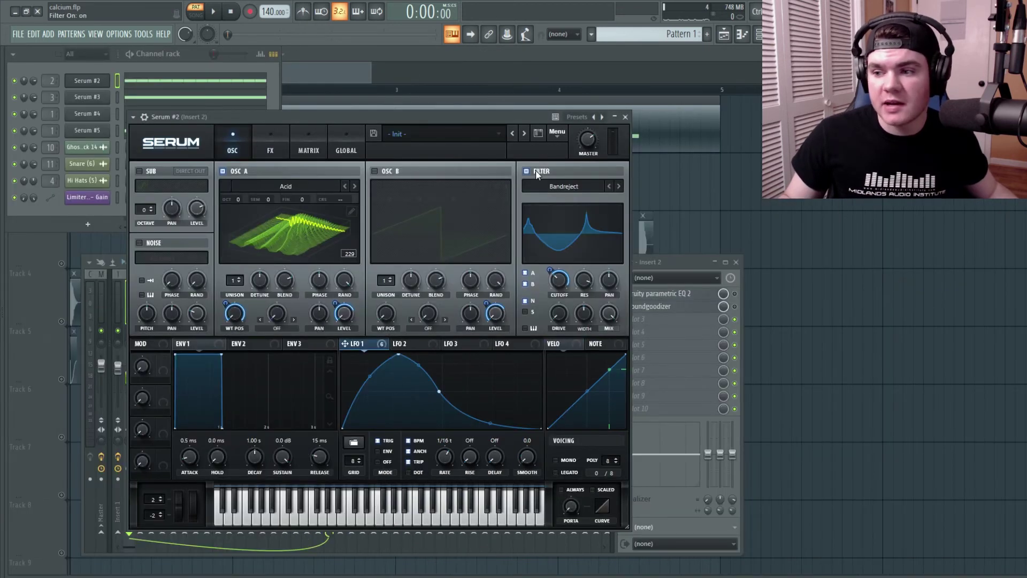
click(256, 134)
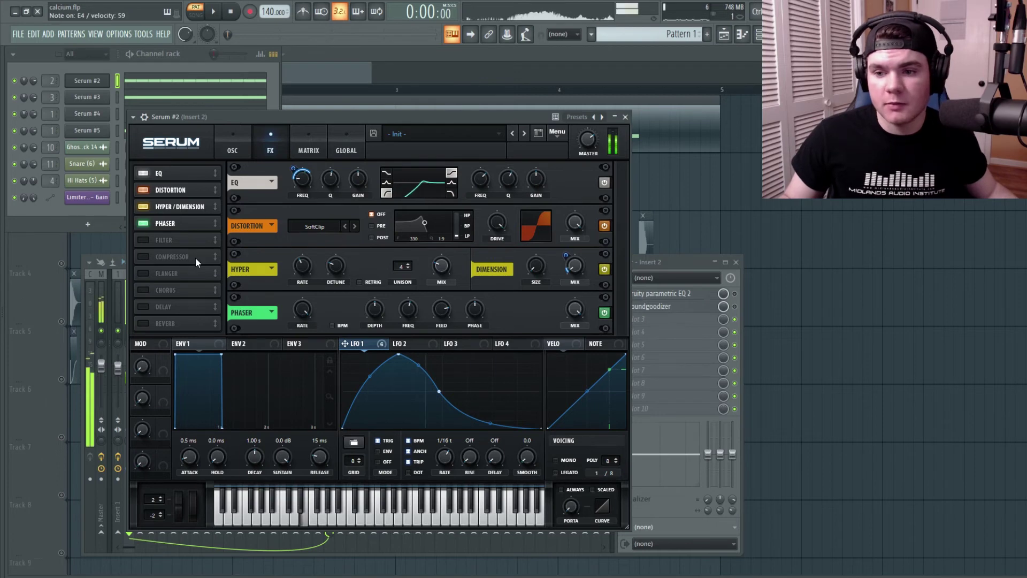
click(189, 241)
drag(623, 214, 612, 271)
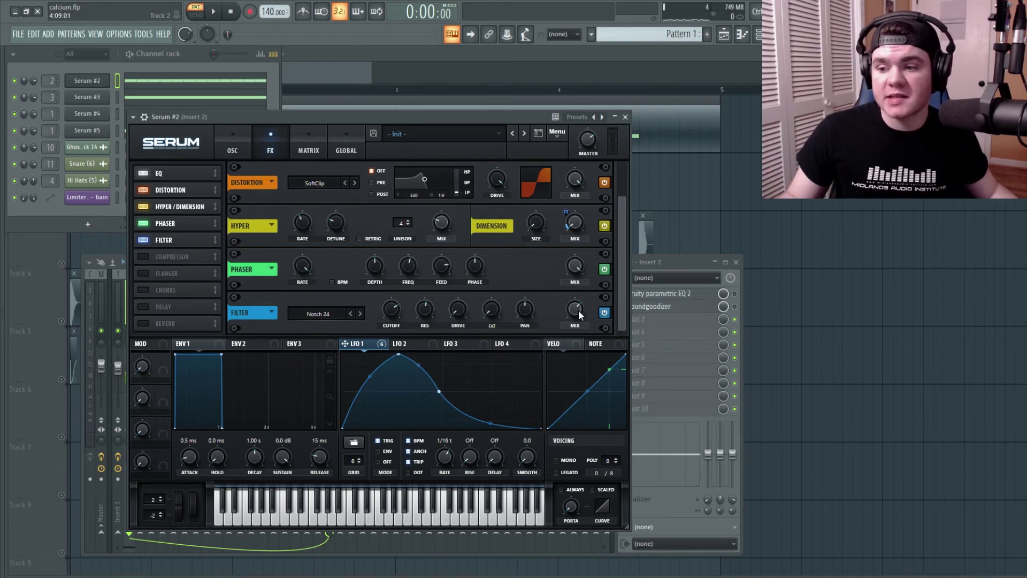
Demonstrate a notch with a temporary Fruity parametric EQ 2 in Insert 2 slot 6, cutting band 4 around 1360 Hz, and remove it
click(718, 360)
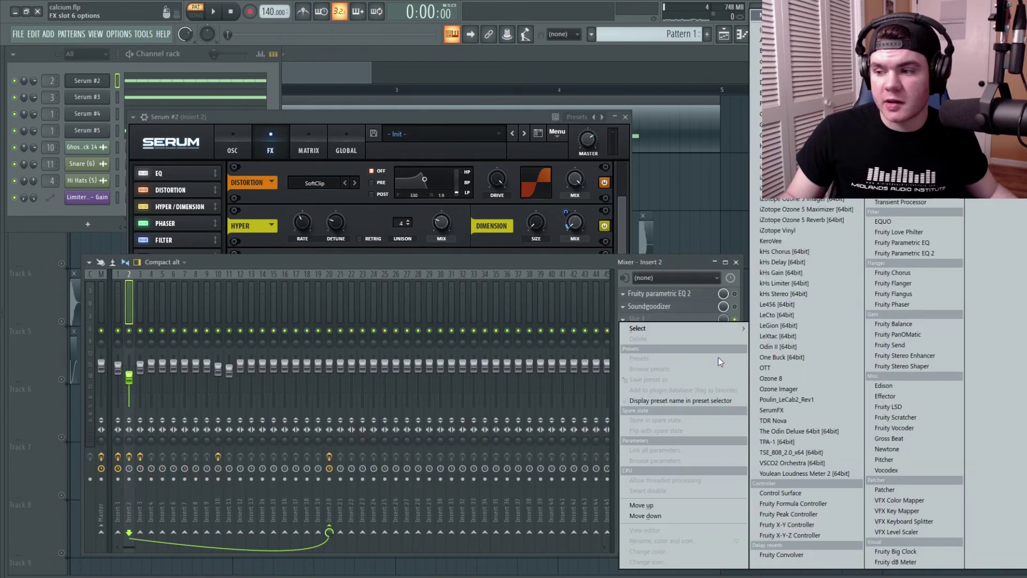
click(913, 260)
drag(179, 237, 204, 256)
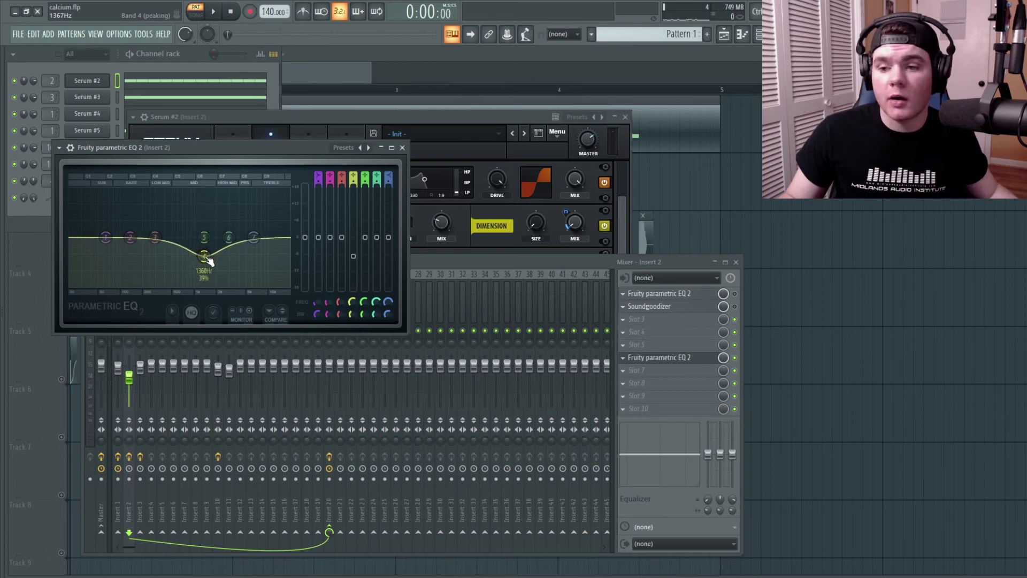
click(623, 358)
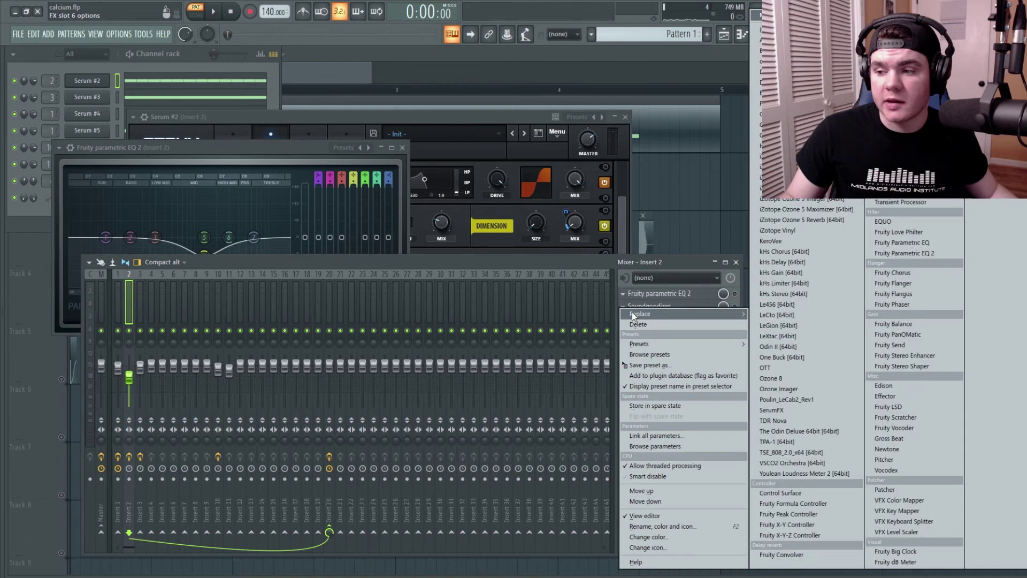
click(675, 74)
Return to the Serum #2 effects and toggle the Notch 24 Filter off and on while playing a note to compare
click(509, 116)
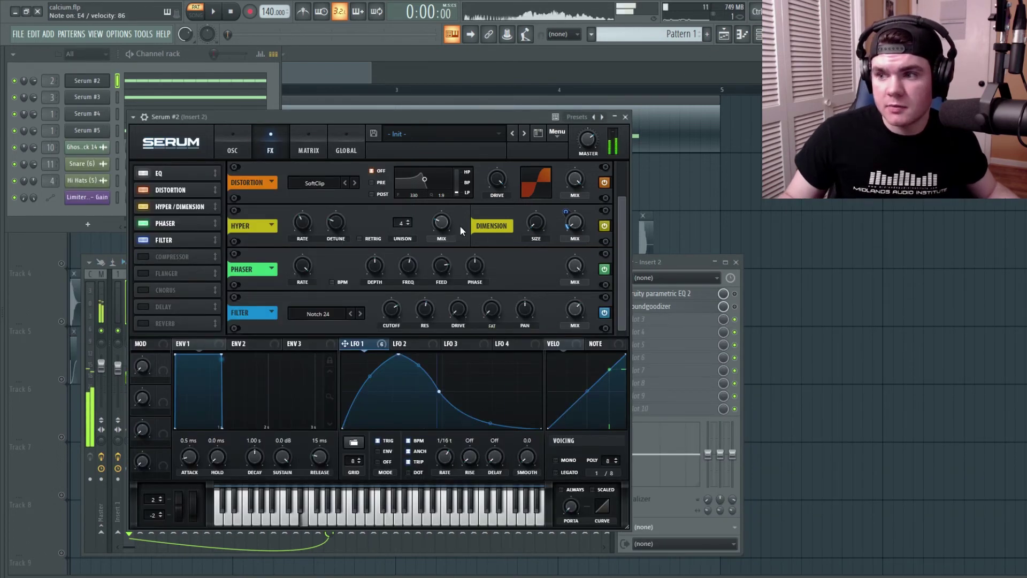
click(147, 239)
click(147, 239)
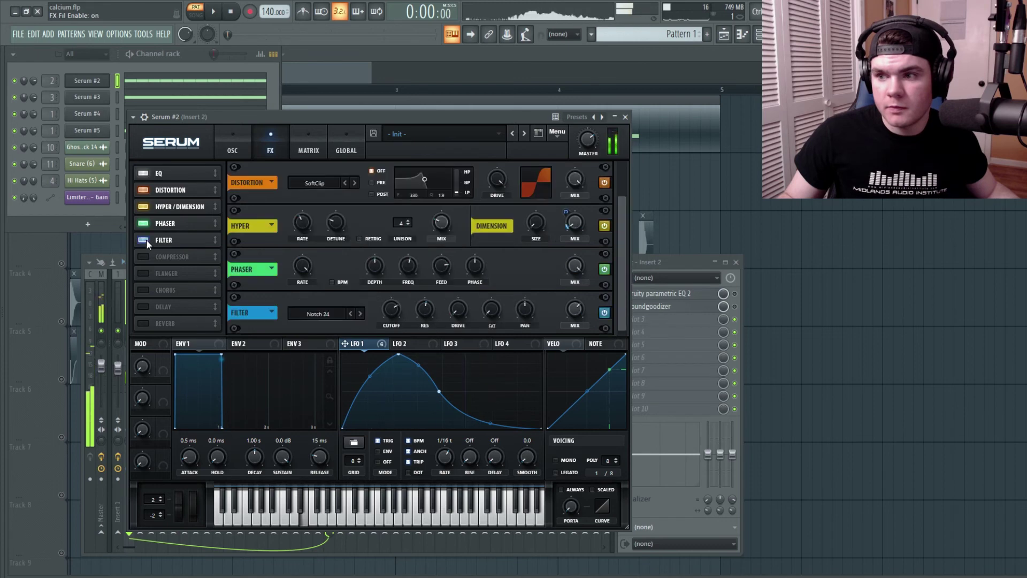
click(146, 239)
click(146, 239)
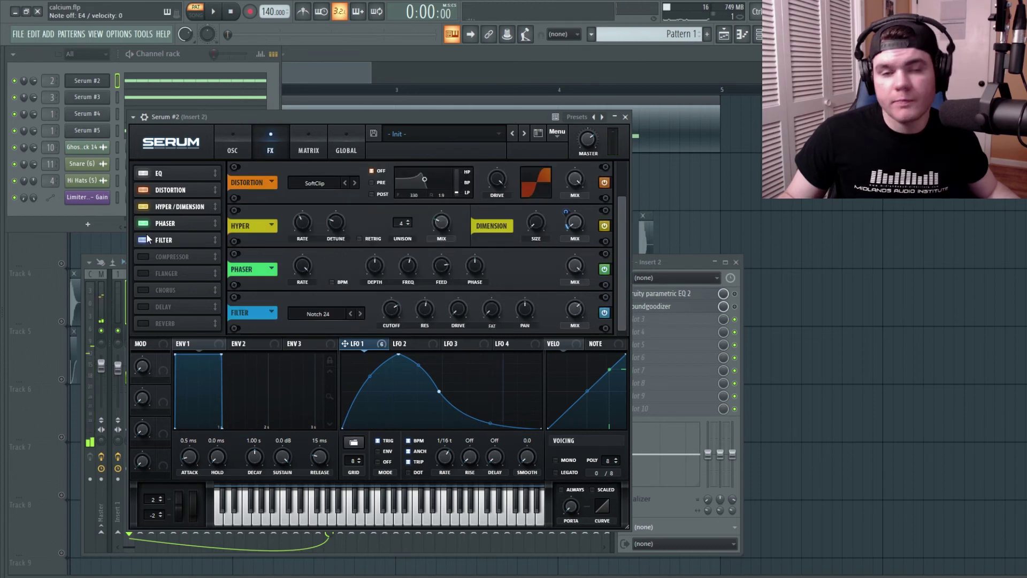
Enable the Serum #2 Compressor effect, and reactivate Fruity parametric EQ 2 and Soundgoodizer on Insert 2, reviewing the plugin settings
click(142, 256)
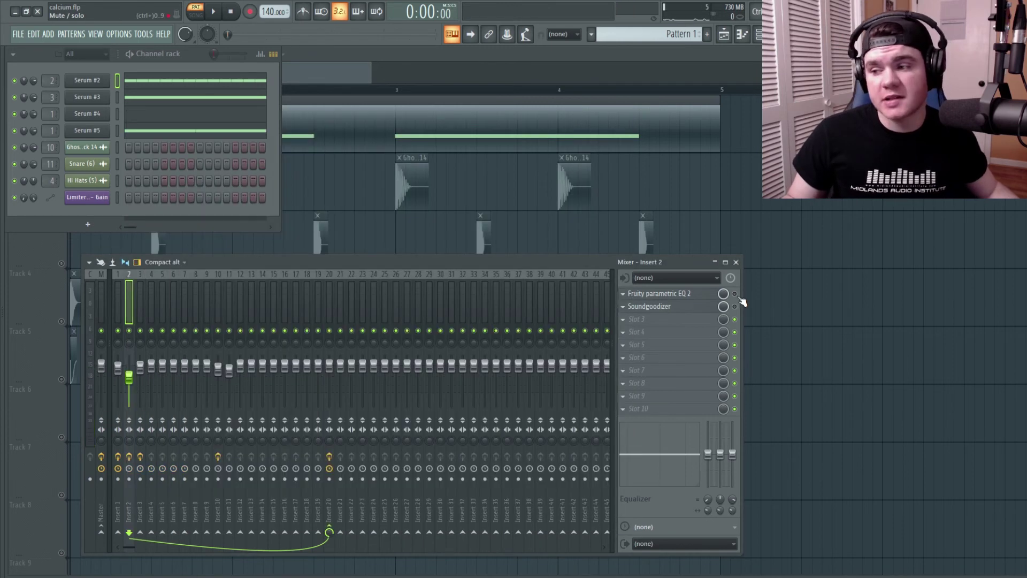
click(734, 293)
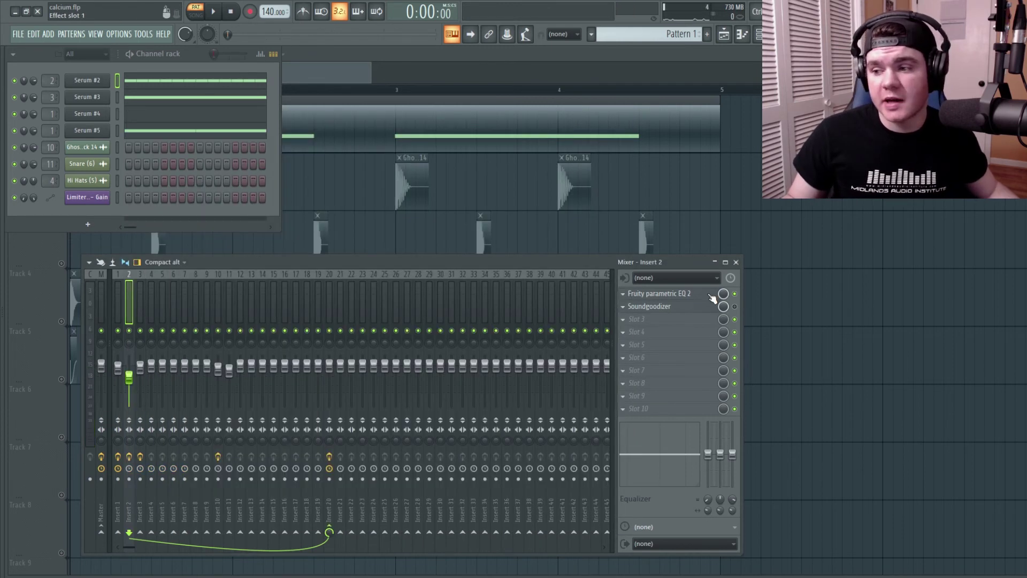
click(713, 294)
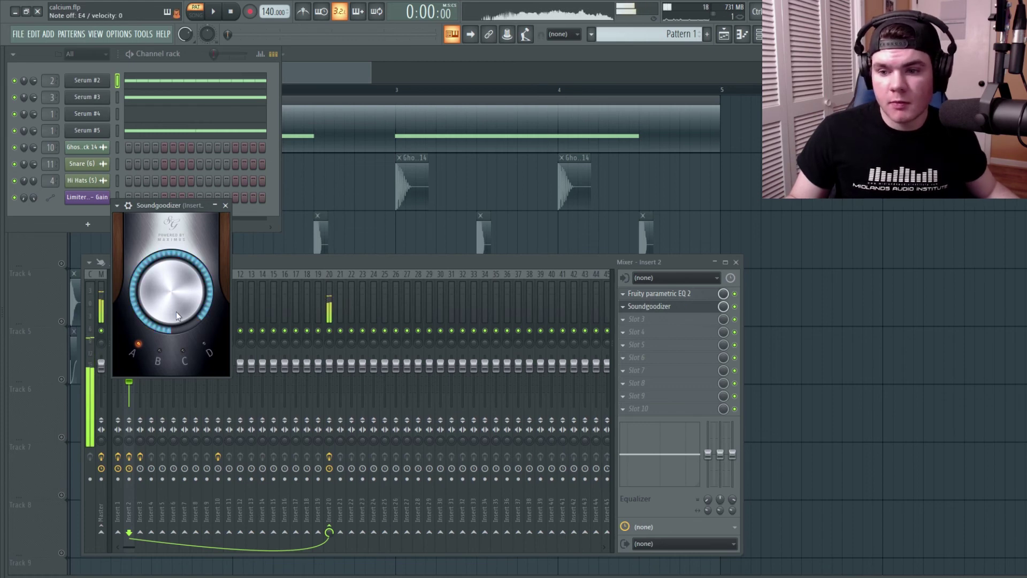
click(225, 205)
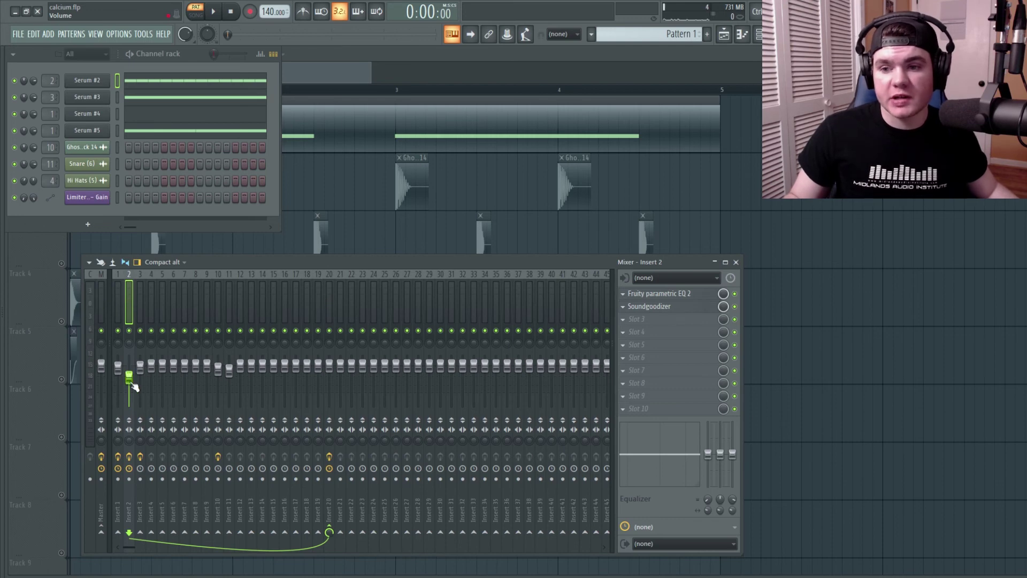
Play the pattern to hear the Serum layers together, stop it, and select the Insert 20 bus in the mixer
click(213, 11)
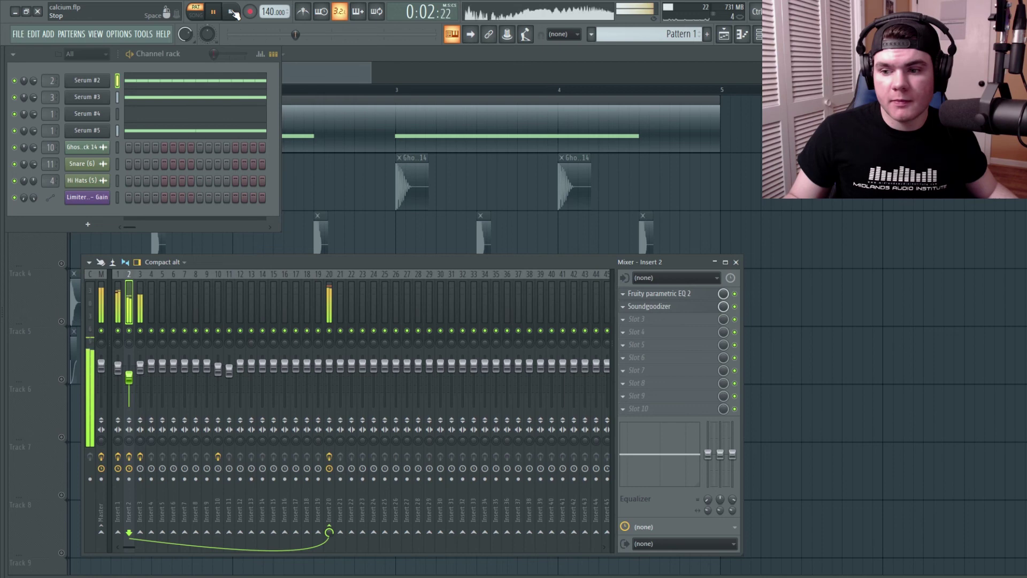
click(234, 13)
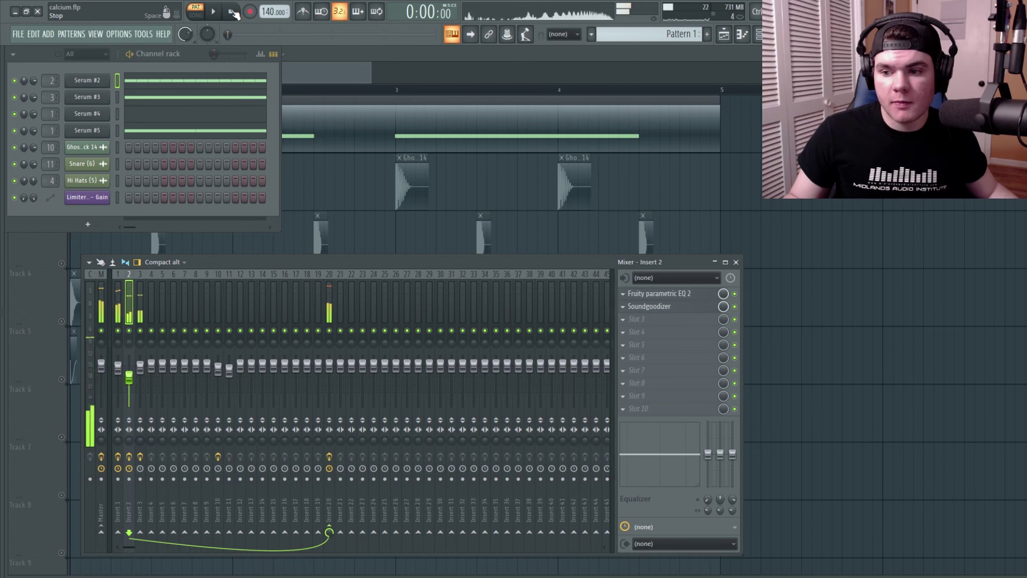
click(327, 289)
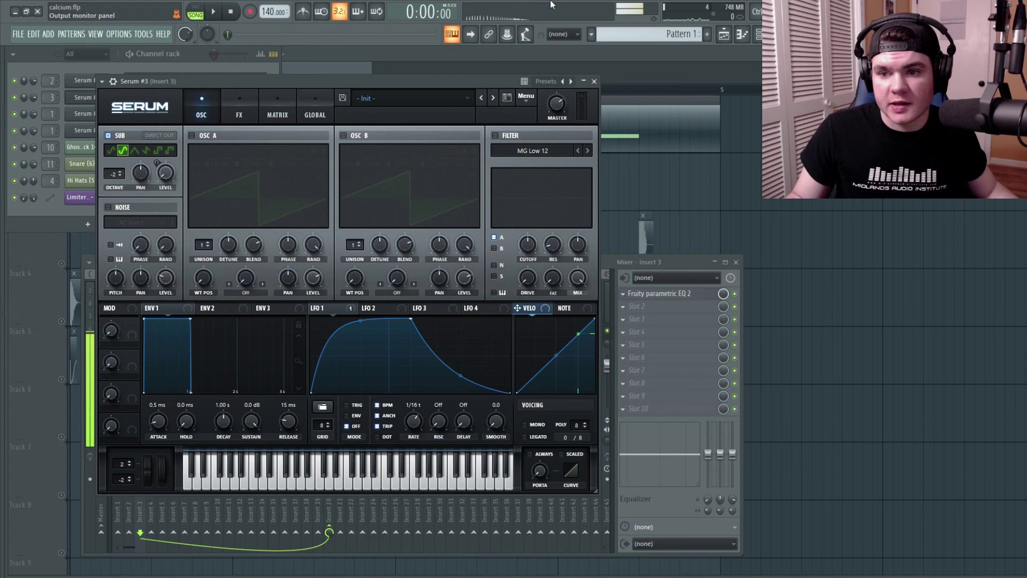
Close the Serum #3 editor, audition the sub layer with a note, and inspect the Fruity parametric EQ 2 on Insert 3
click(598, 84)
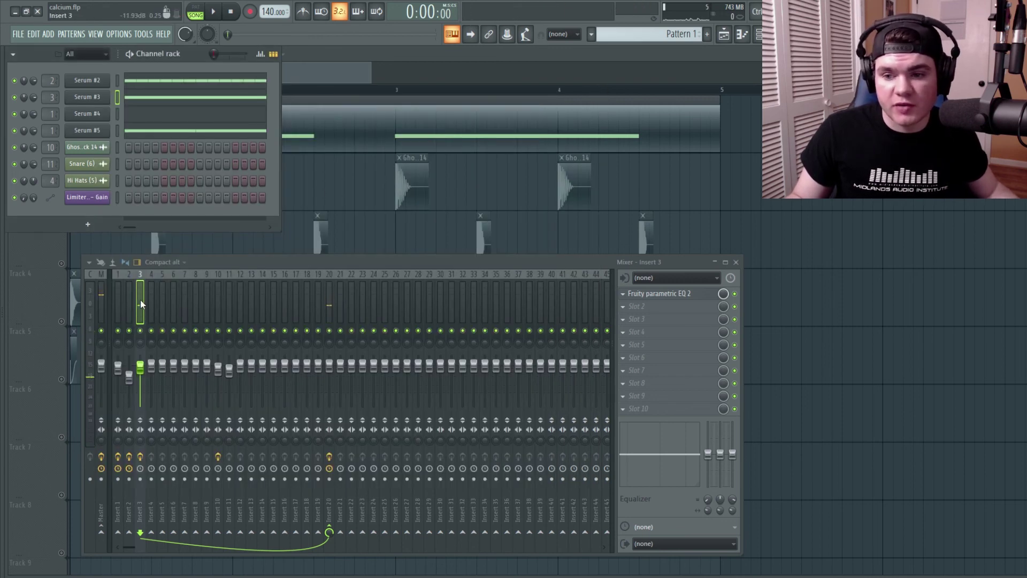
key(c)
click(658, 293)
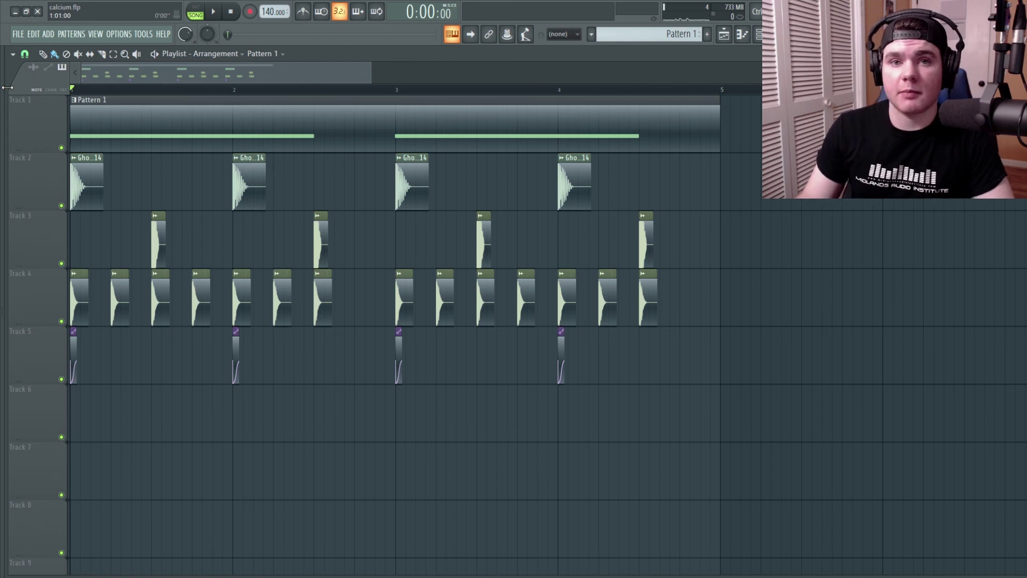
Play the full arrangement from the start in song mode
key(space)
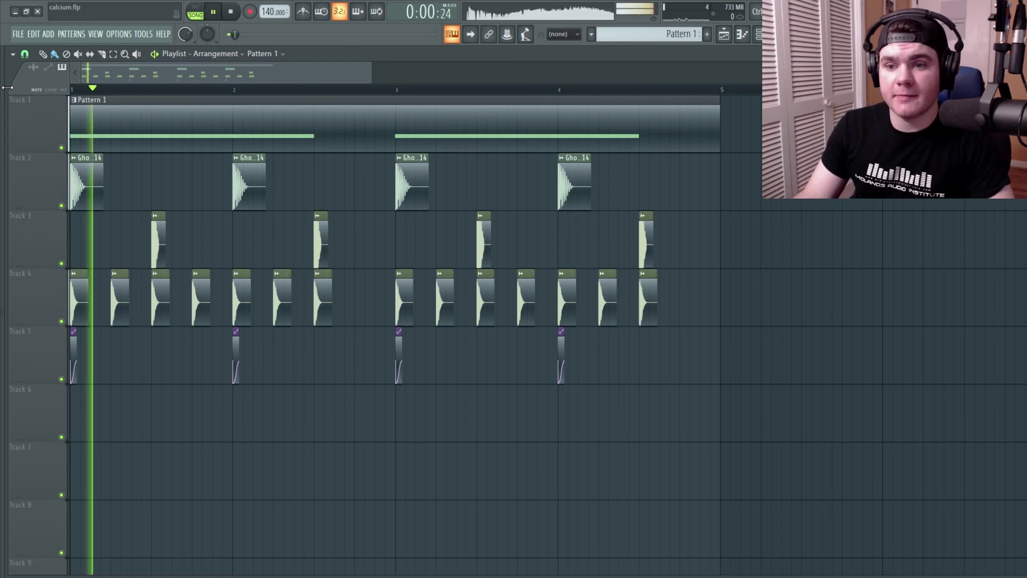